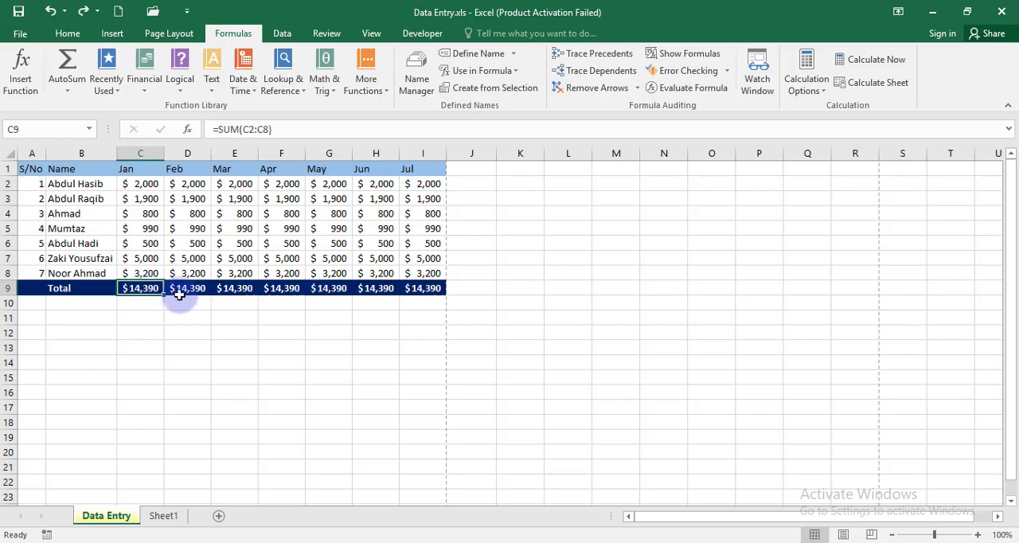
Step: Fill the January total formula across to July and clear all monthly totals in C9:I9
{"action": "left_click_drag", "start_coordinate": [164, 294], "coordinate": [445, 297]}
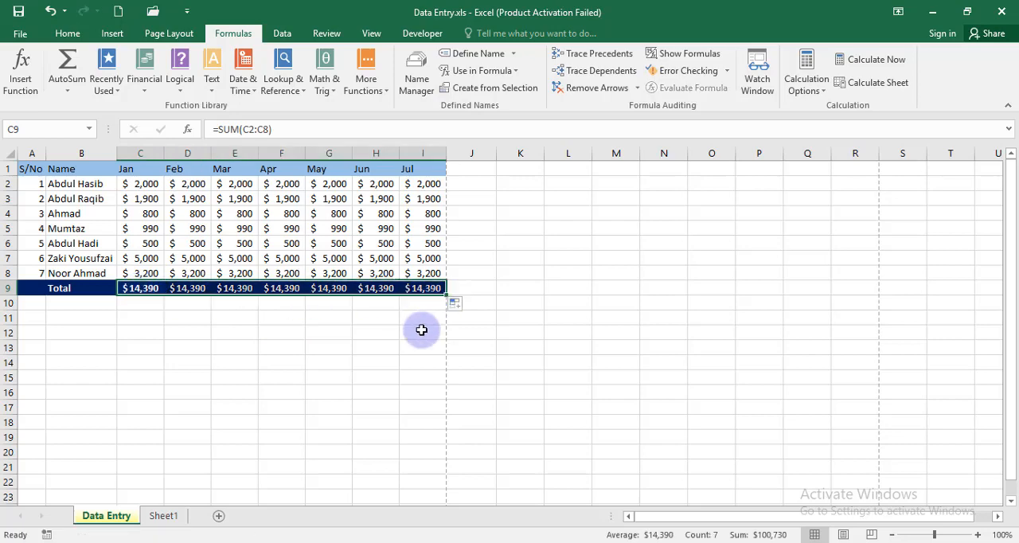
{"action": "left_click", "coordinate": [421, 329]}
{"action": "left_click", "coordinate": [150, 293]}
{"action": "left_click_drag", "start_coordinate": [181, 289], "coordinate": [436, 292]}
{"action": "key", "text": "Delete"}
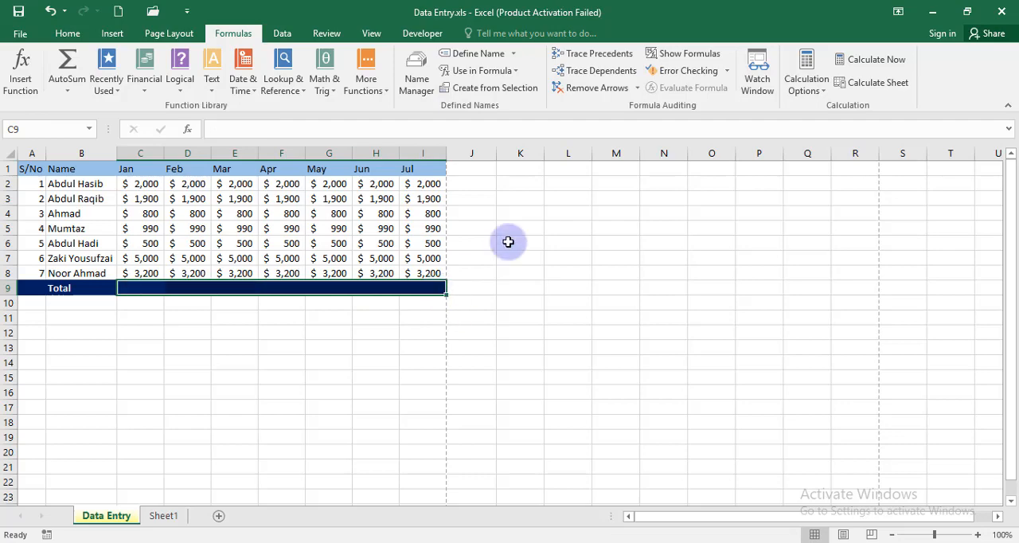
Step: Add the column header "Total" in cell J1, beside the Jul column
{"action": "left_click", "coordinate": [479, 169]}
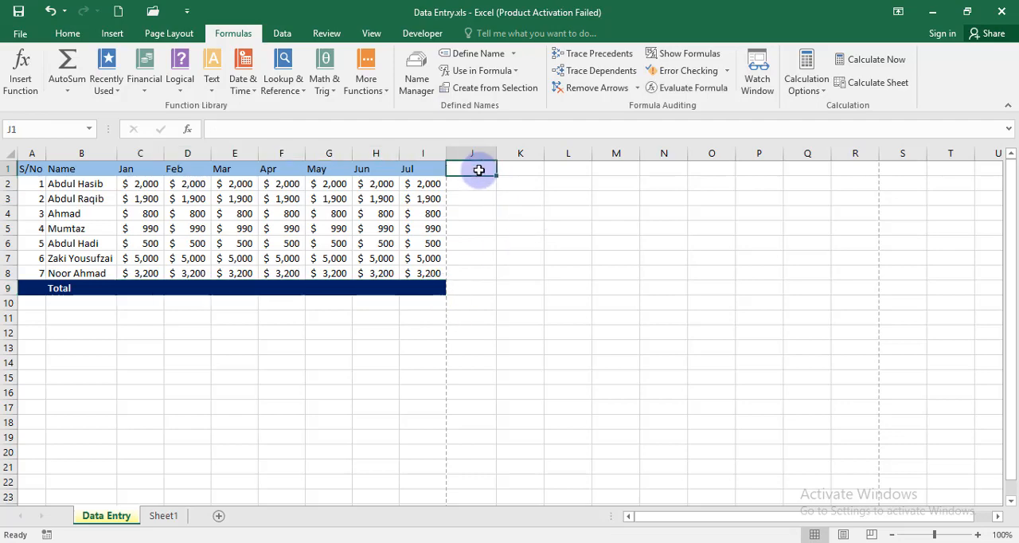
{"action": "type", "text": "Total"}
{"action": "key", "text": "Return"}
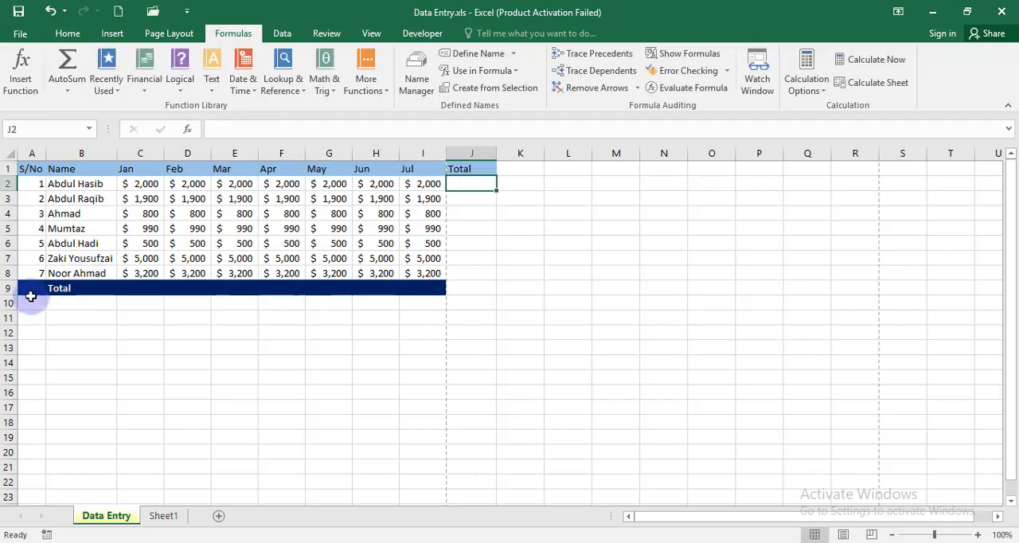
Step: Sum each month's amounts into C9:I9 at once and inspect the formulas in F9 and H9
{"action": "left_click_drag", "start_coordinate": [132, 289], "coordinate": [427, 288]}
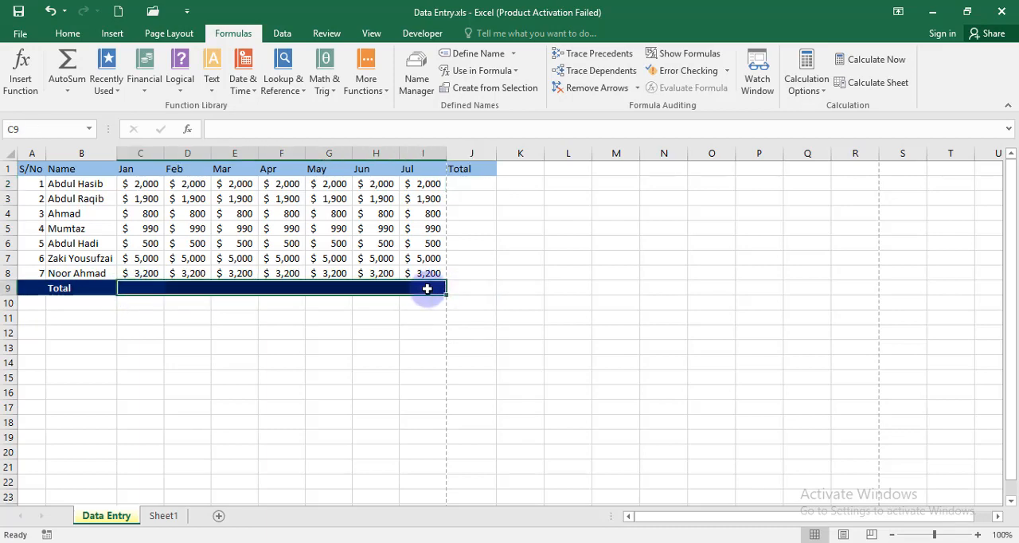
{"action": "key", "text": "alt+equal"}
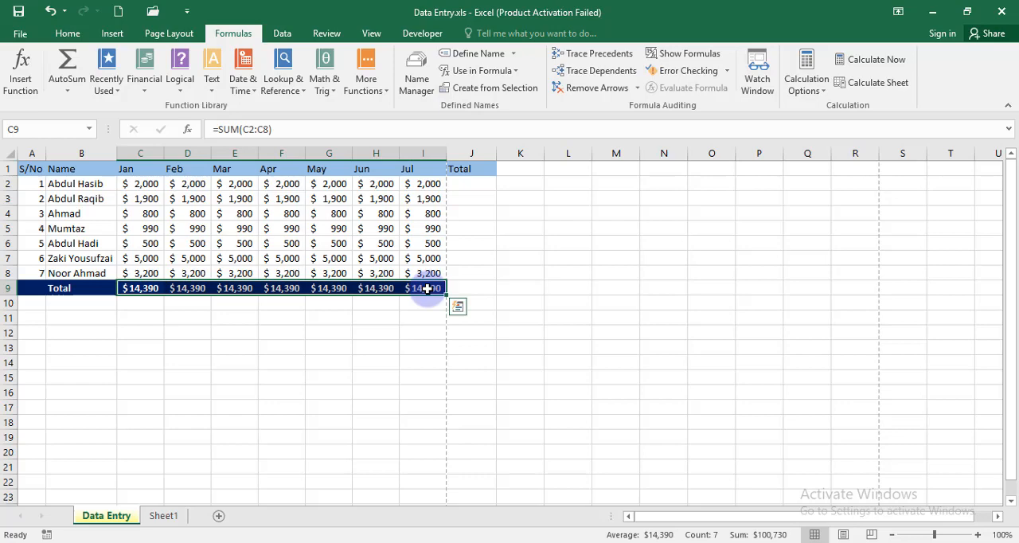
{"action": "left_click", "coordinate": [329, 376]}
{"action": "left_click", "coordinate": [282, 289]}
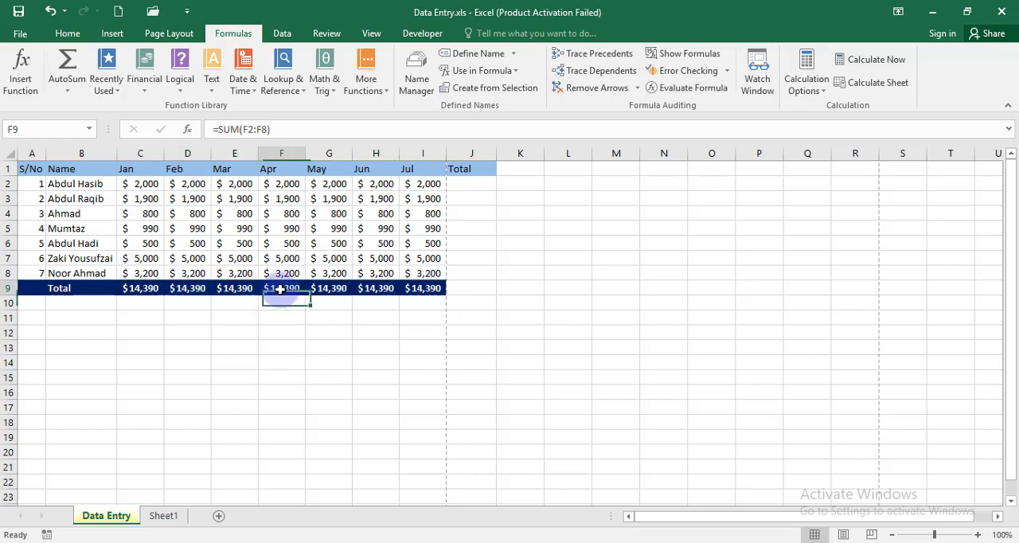
{"action": "left_click", "coordinate": [388, 289]}
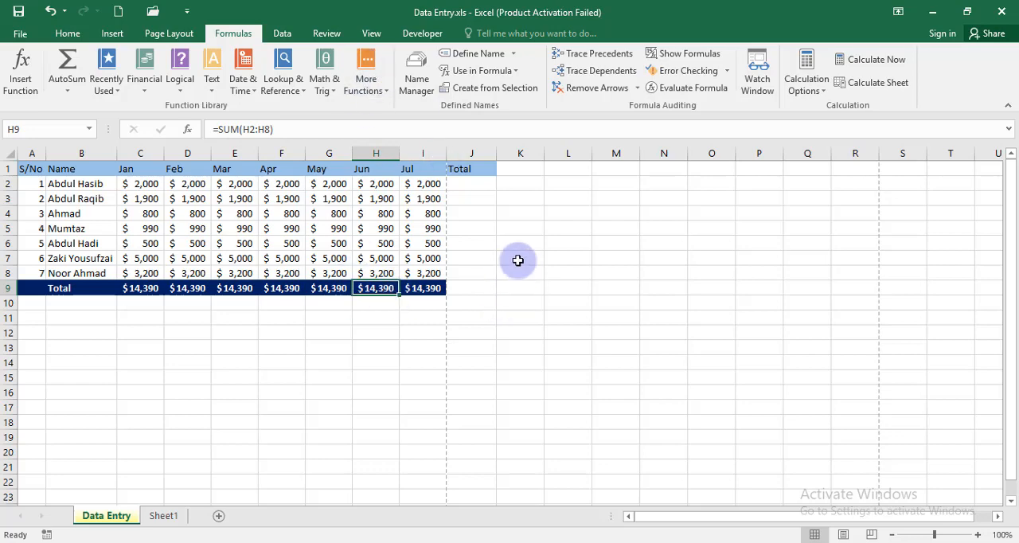
{"action": "left_click", "coordinate": [486, 260]}
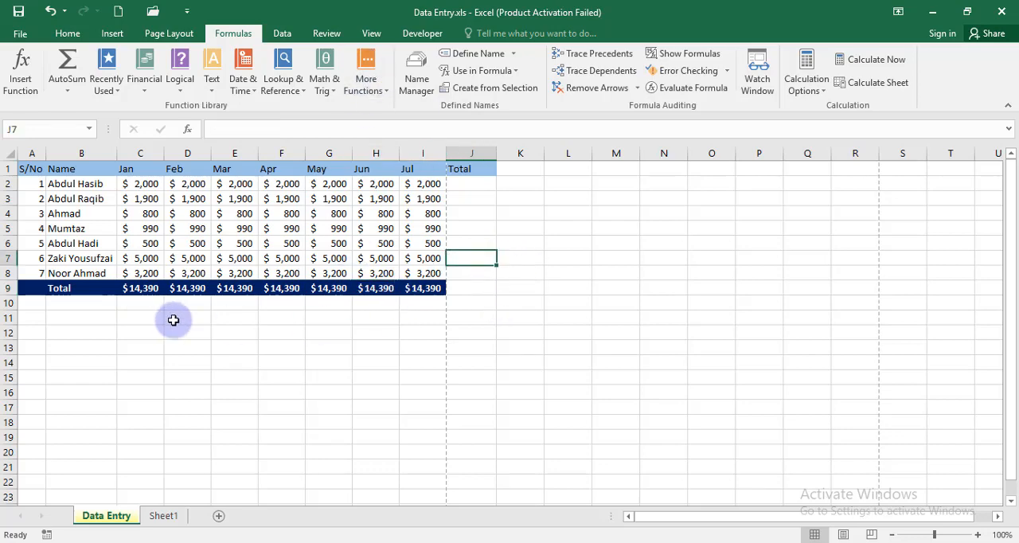
Step: Undo and reapply the monthly sums in C9:I9 twice, and undo them once more
{"action": "key", "text": "ctrl+z"}
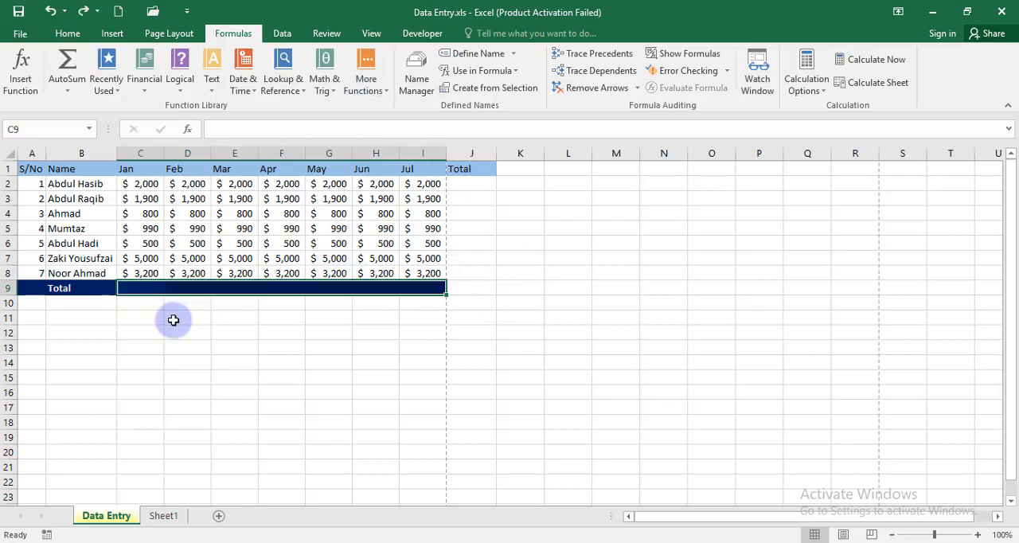
{"action": "key", "text": "alt+equal"}
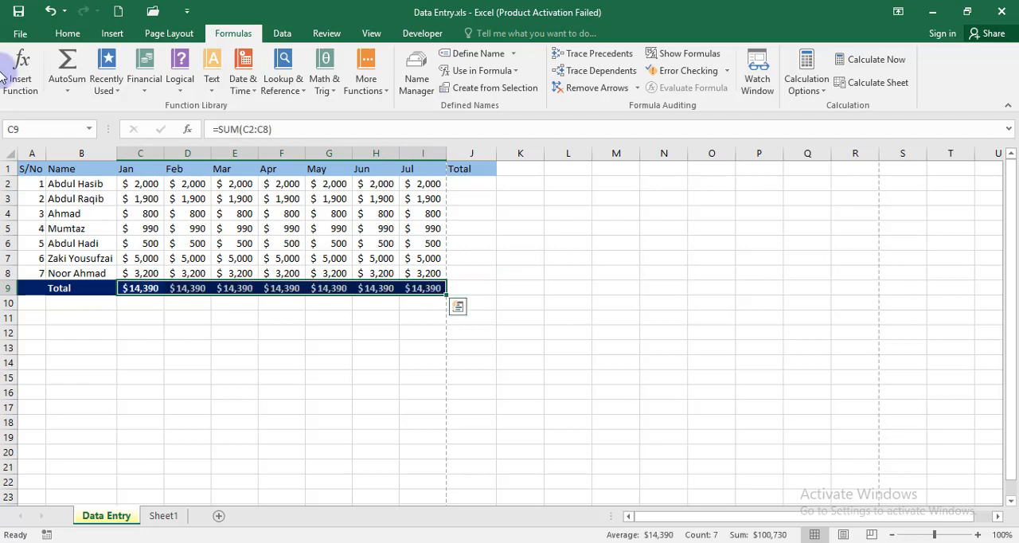
{"action": "left_click", "coordinate": [63, 34]}
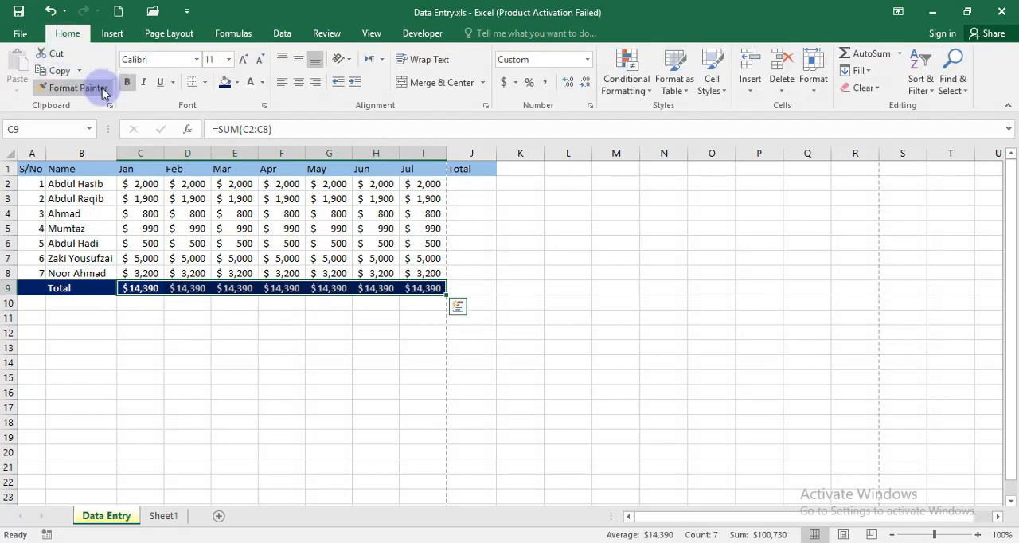
{"action": "left_click", "coordinate": [50, 12]}
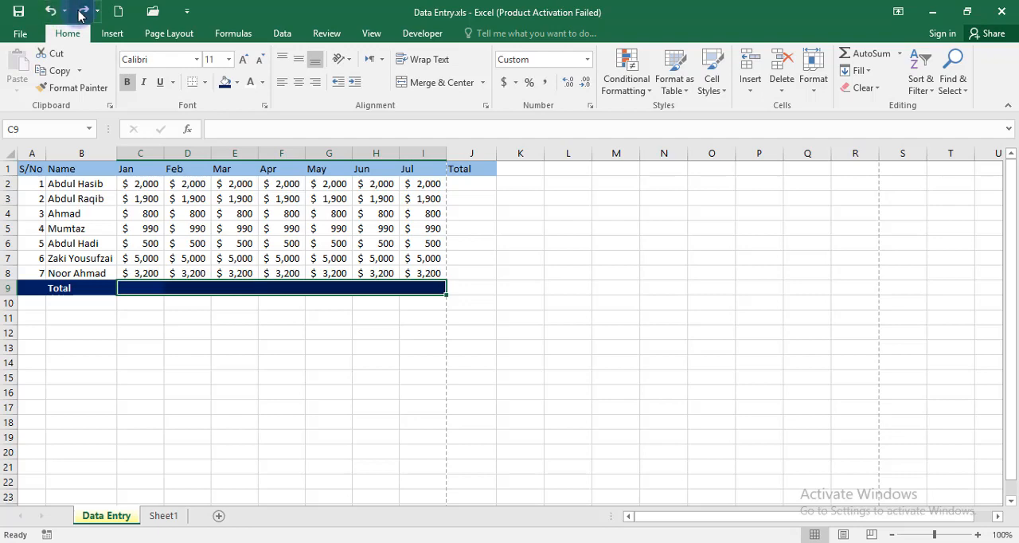
{"action": "left_click", "coordinate": [82, 12]}
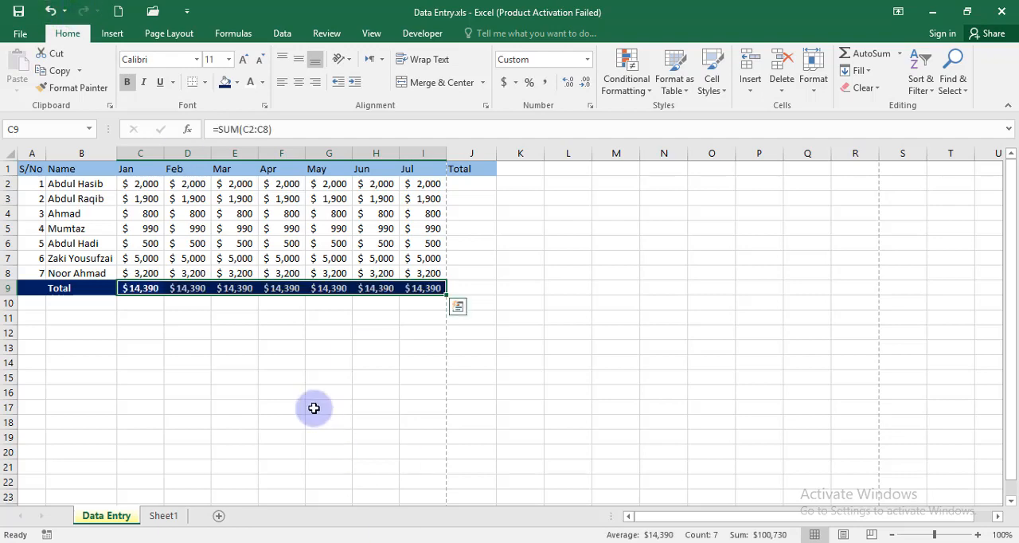
{"action": "left_click", "coordinate": [51, 12]}
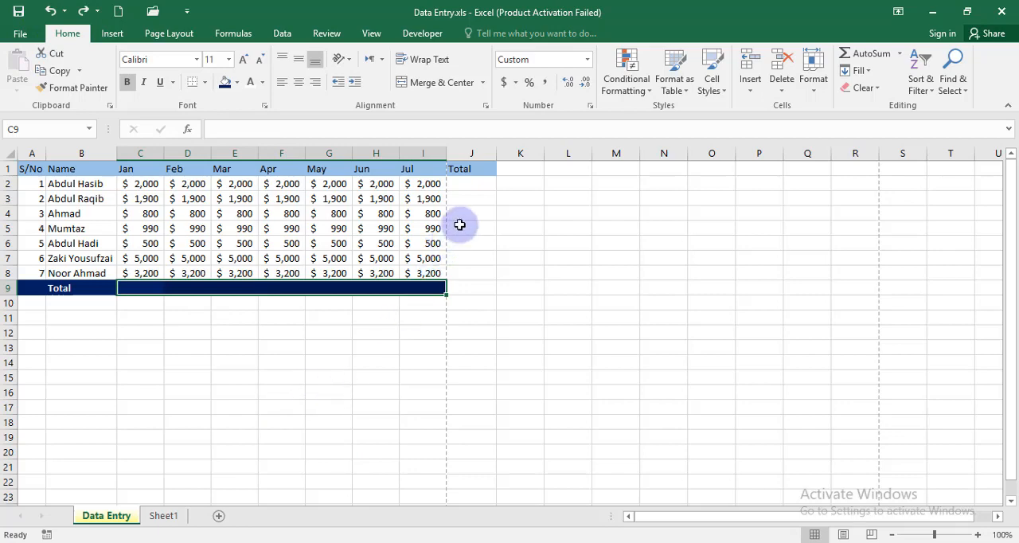
{"action": "left_click", "coordinate": [324, 373]}
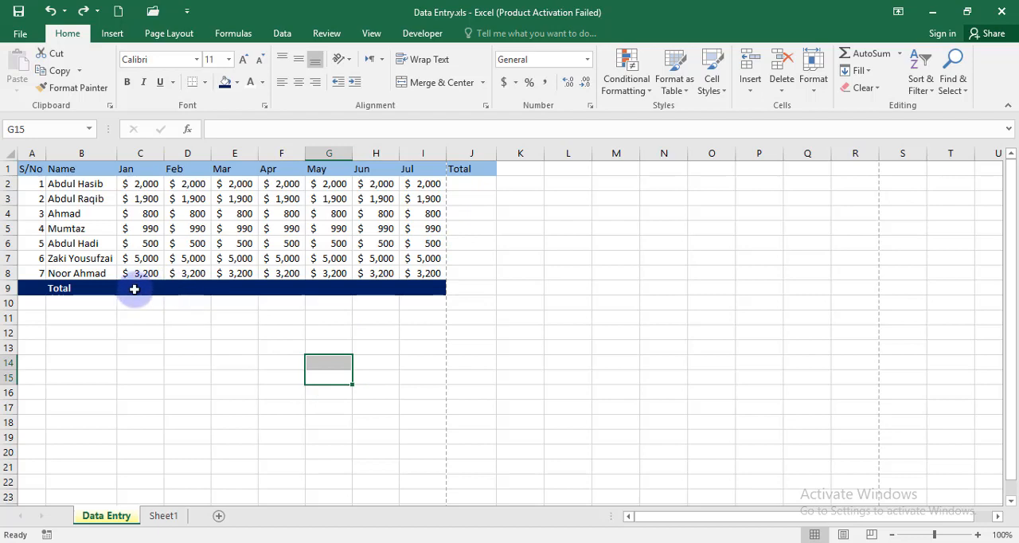
Step: Sum C9:I9 and J2:J9 together to total every month and every person, and autofit column J
{"action": "left_click_drag", "start_coordinate": [134, 292], "coordinate": [422, 294]}
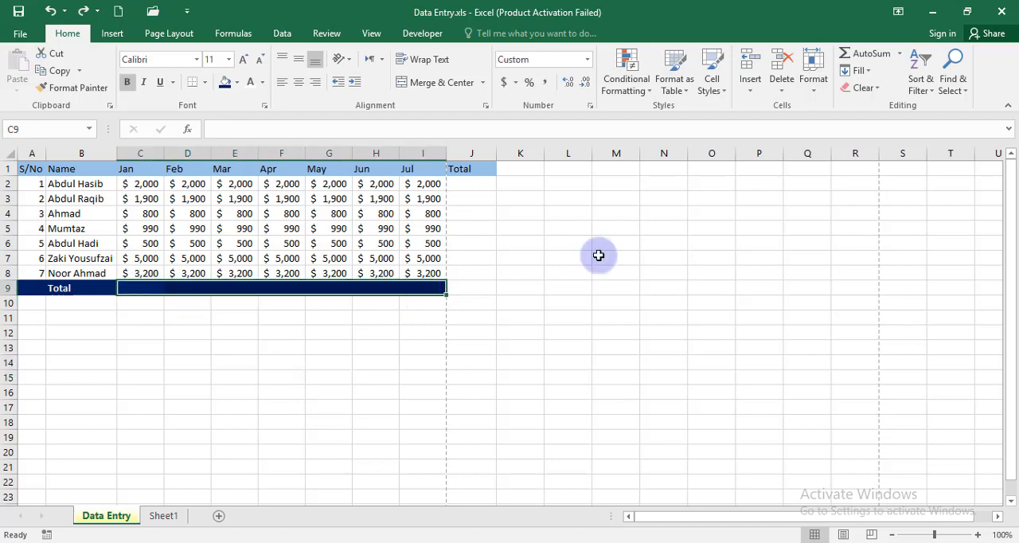
{"action": "left_click_drag", "start_coordinate": [486, 186], "coordinate": [489, 289]}
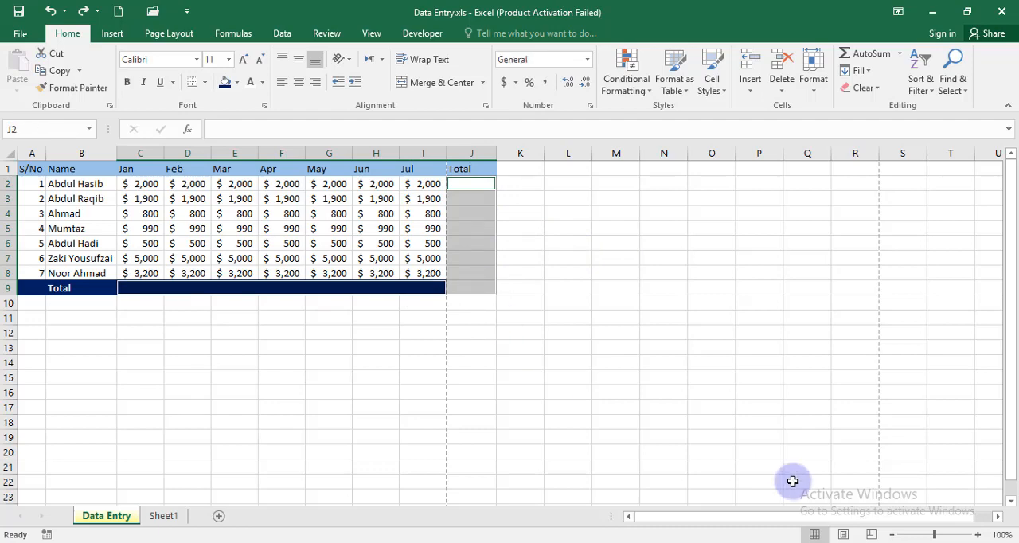
{"action": "key", "text": "alt+equal"}
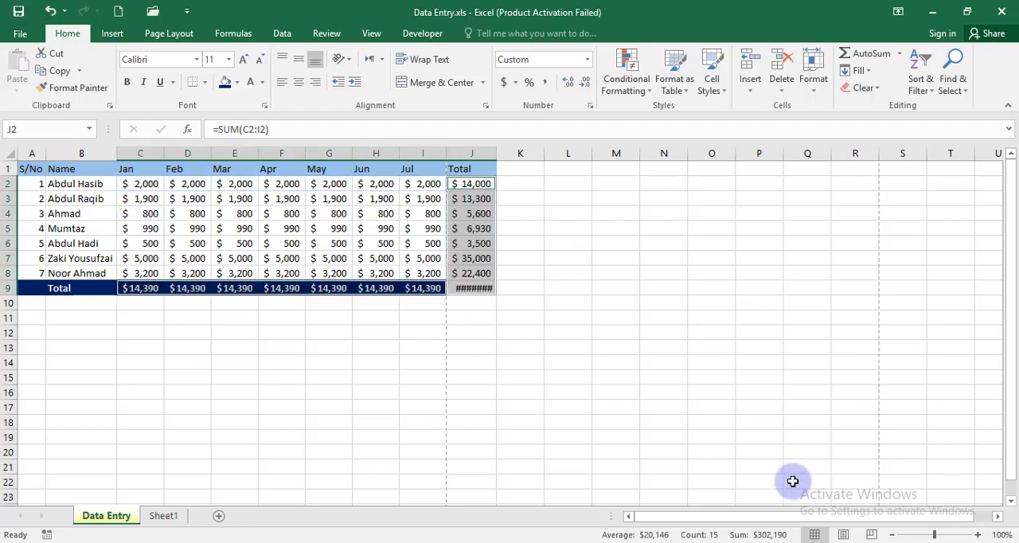
{"action": "double_click", "coordinate": [499, 156]}
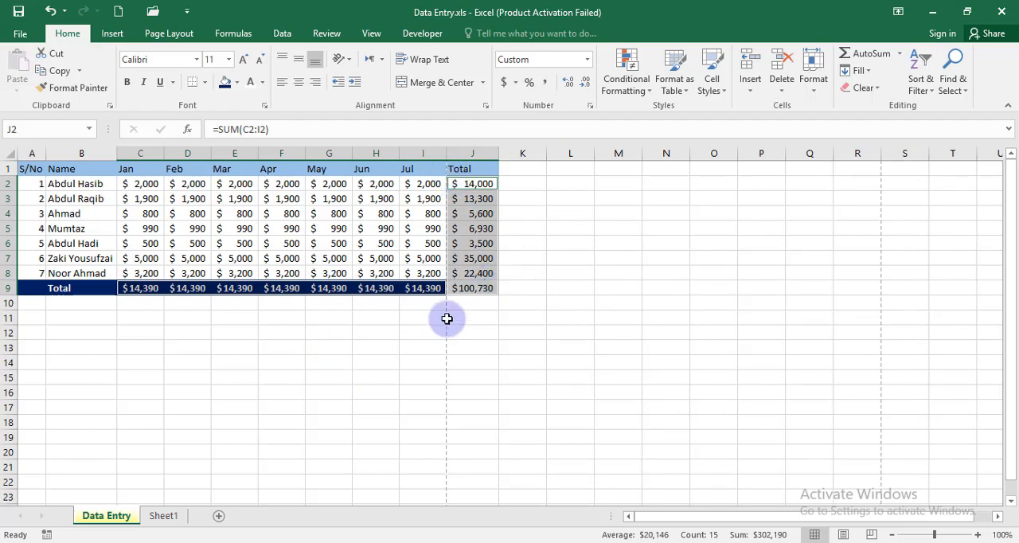
Step: Fill the J2 sum formula down to J9 and the C9 sum formula across to I9
{"action": "left_click", "coordinate": [473, 186]}
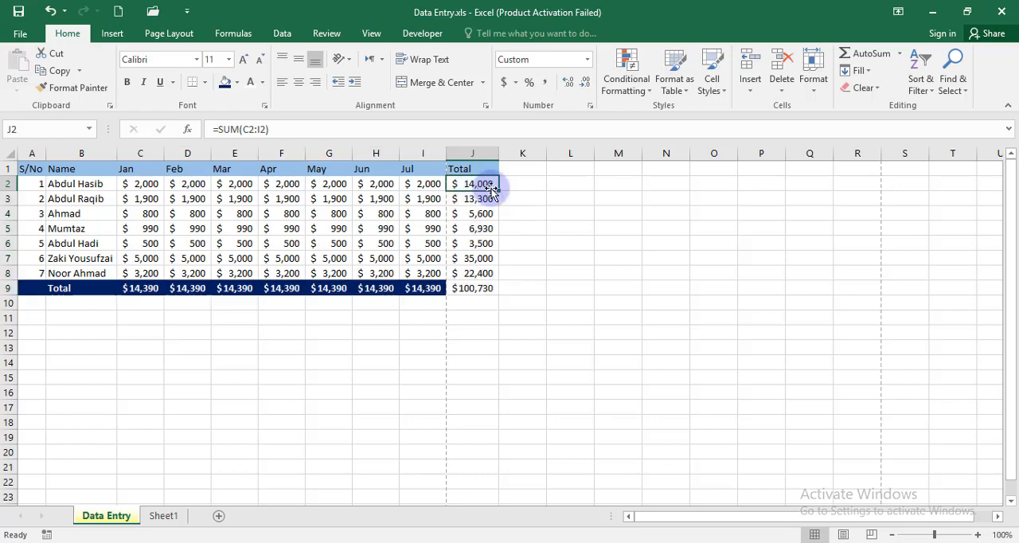
{"action": "left_click_drag", "start_coordinate": [500, 190], "coordinate": [508, 296]}
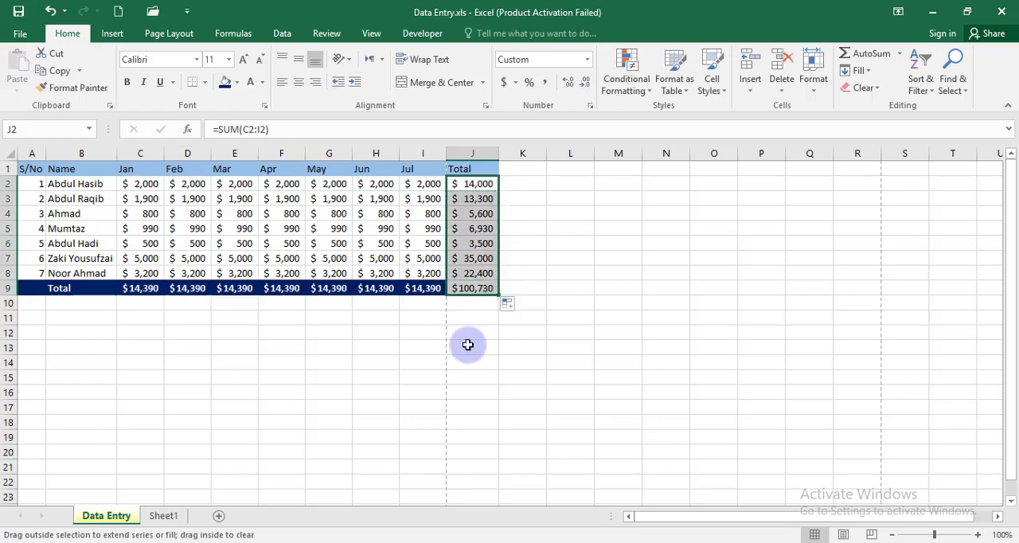
{"action": "left_click_drag", "start_coordinate": [341, 358], "coordinate": [340, 352]}
{"action": "left_click", "coordinate": [135, 289]}
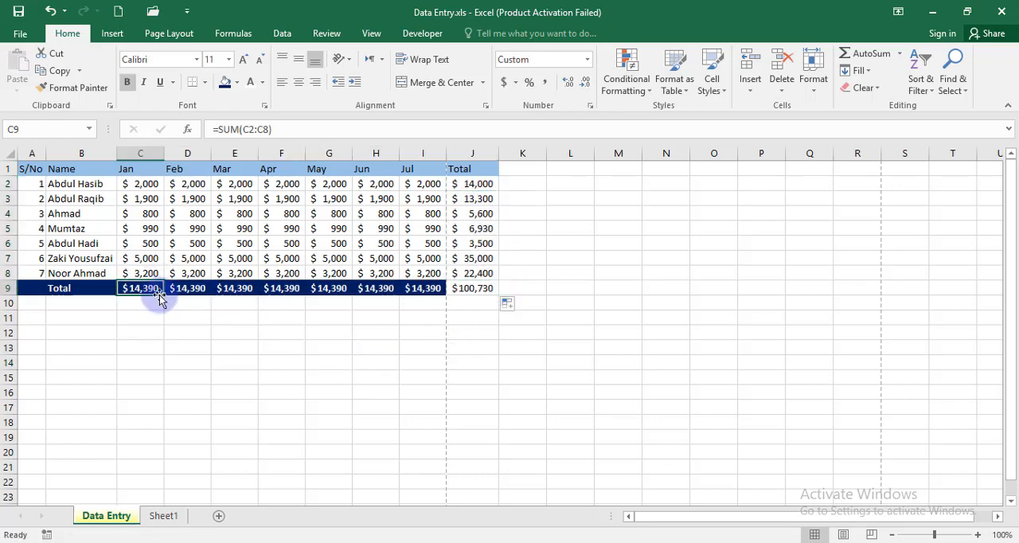
{"action": "left_click_drag", "start_coordinate": [163, 296], "coordinate": [446, 296]}
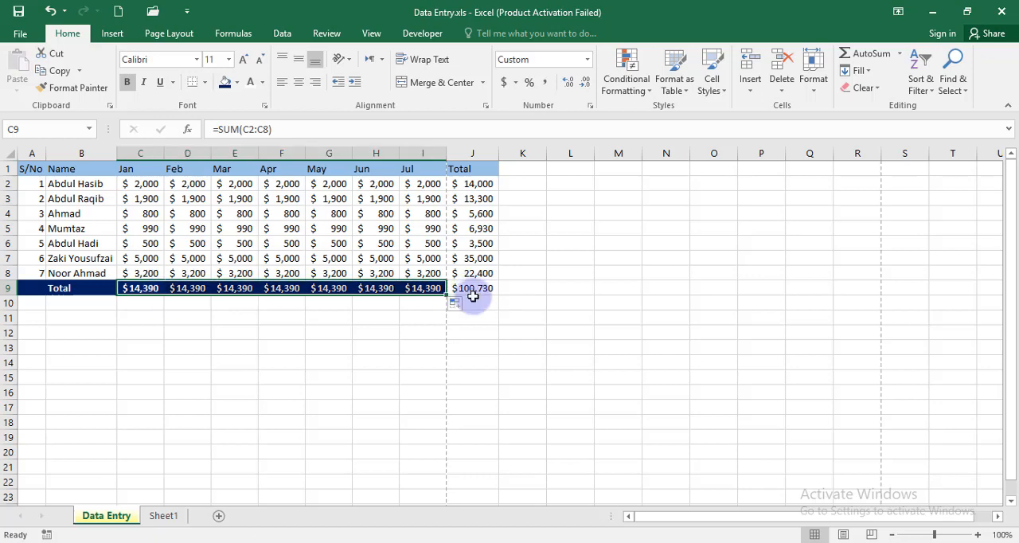
{"action": "left_click", "coordinate": [550, 370]}
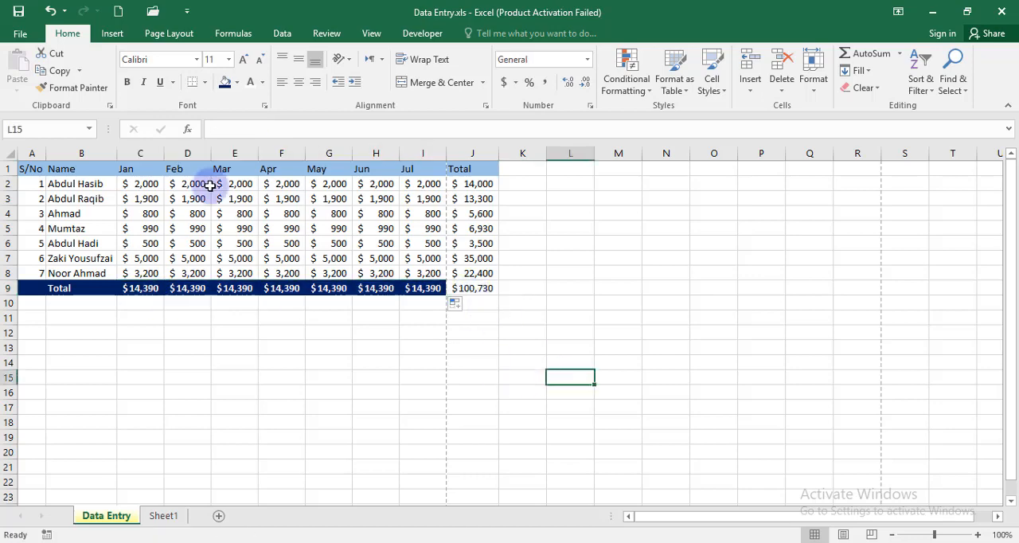
Step: Undo the formula fills, the column J autofit and the row and column totals
{"action": "left_click", "coordinate": [50, 11]}
{"action": "left_click", "coordinate": [50, 11]}
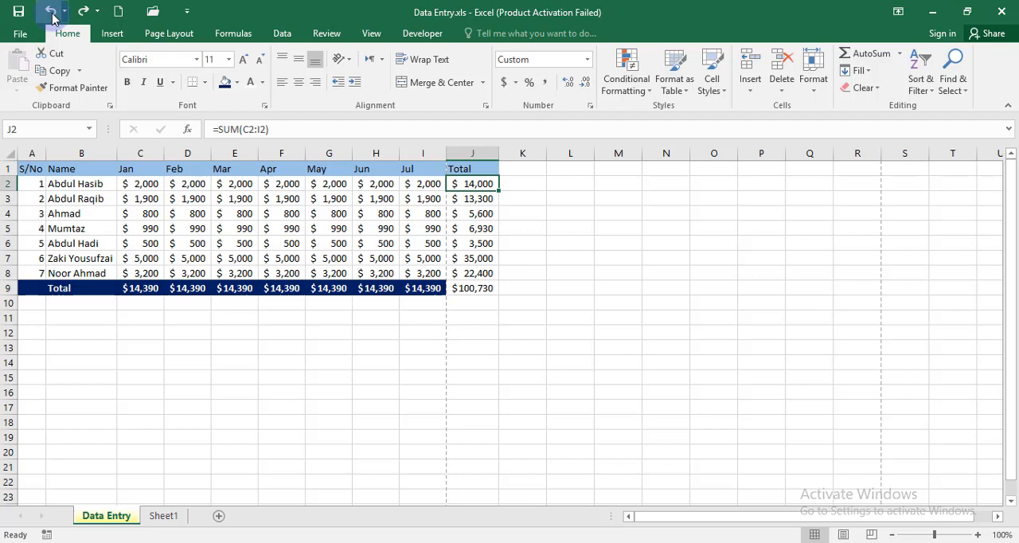
{"action": "left_click", "coordinate": [51, 11]}
{"action": "left_click", "coordinate": [51, 11]}
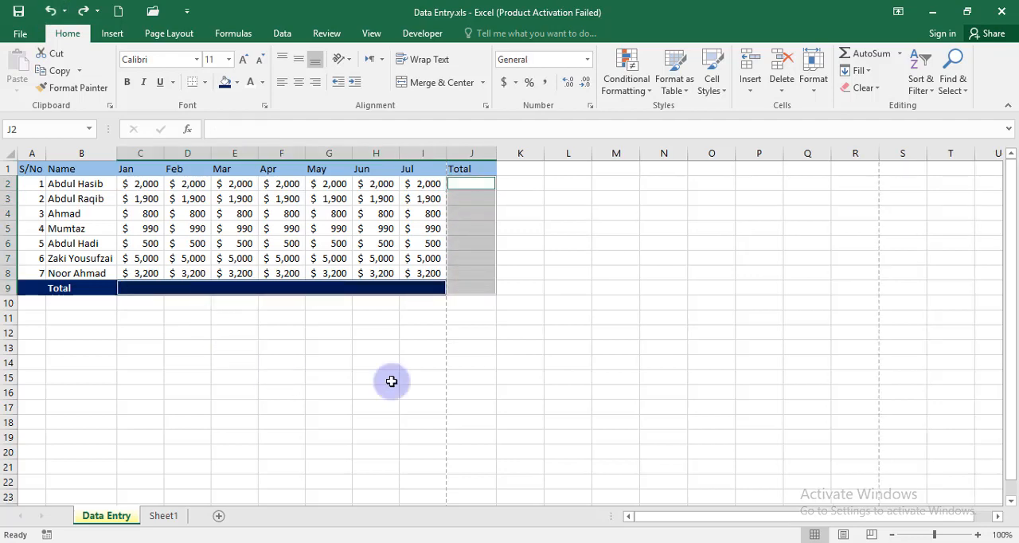
Step: Apply AutoSum to the selected C9:I9 and J2:J9 cells twice, undoing the totals each time
{"action": "left_click", "coordinate": [860, 54]}
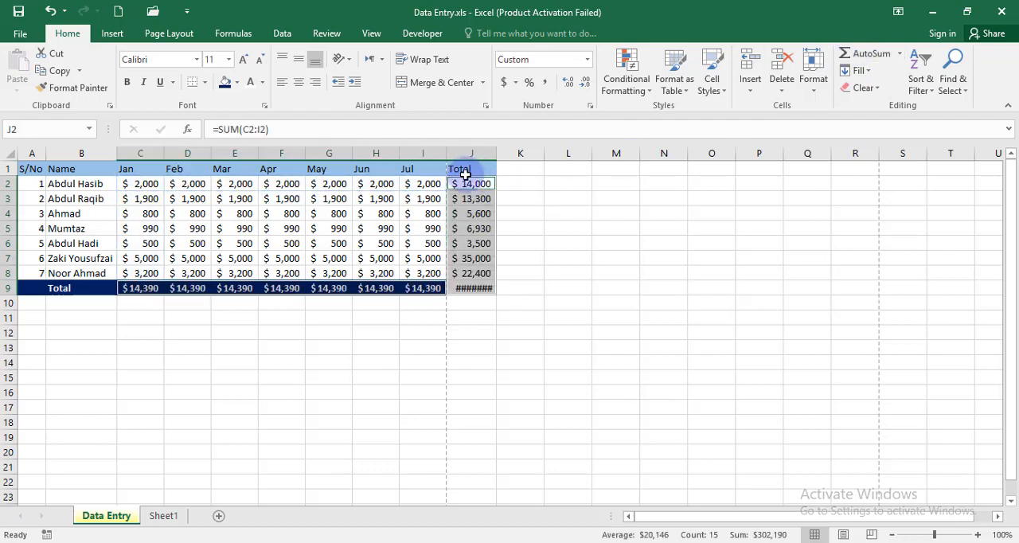
{"action": "key", "text": "ctrl+z"}
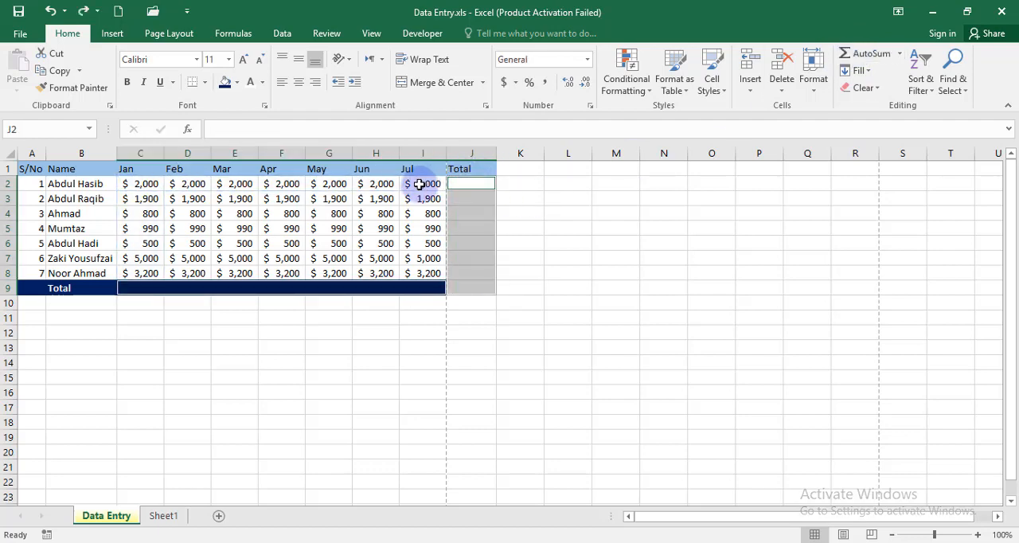
{"action": "left_click", "coordinate": [239, 34]}
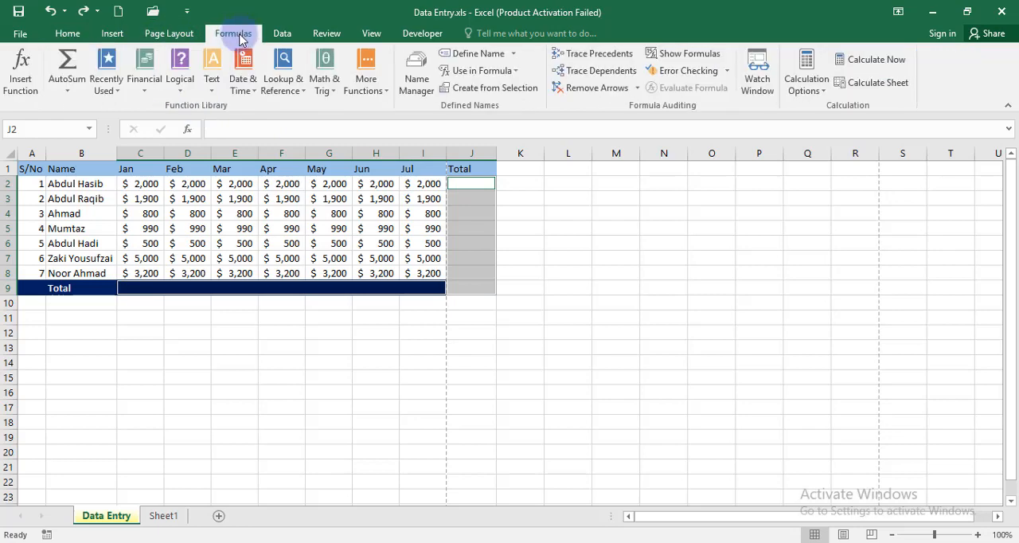
{"action": "left_click", "coordinate": [72, 69]}
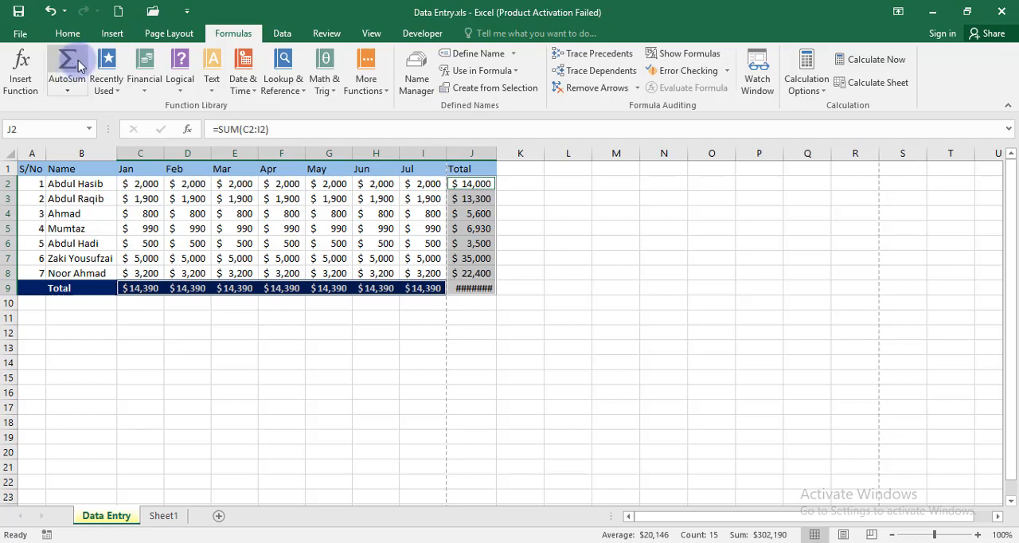
{"action": "left_click", "coordinate": [357, 405]}
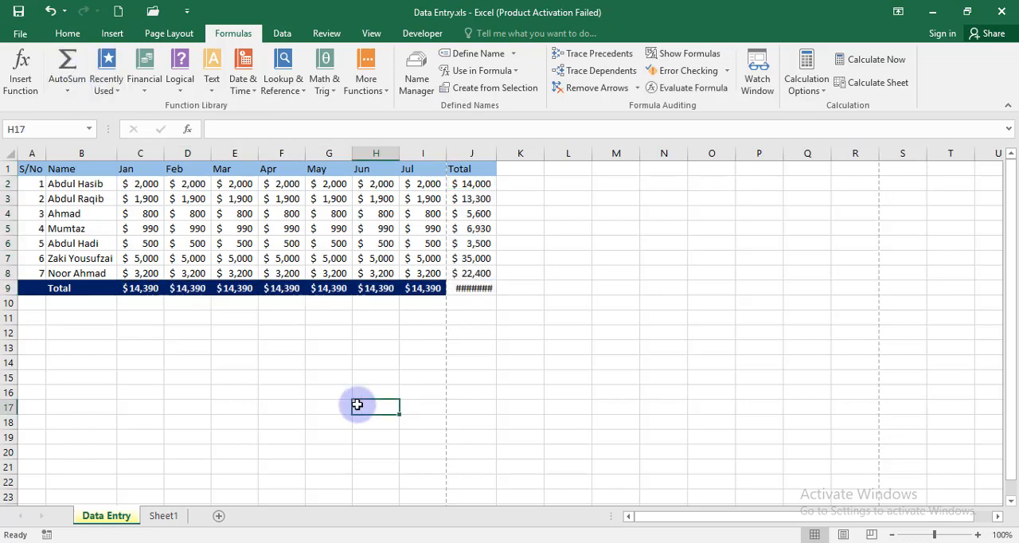
{"action": "key", "text": "ctrl+z"}
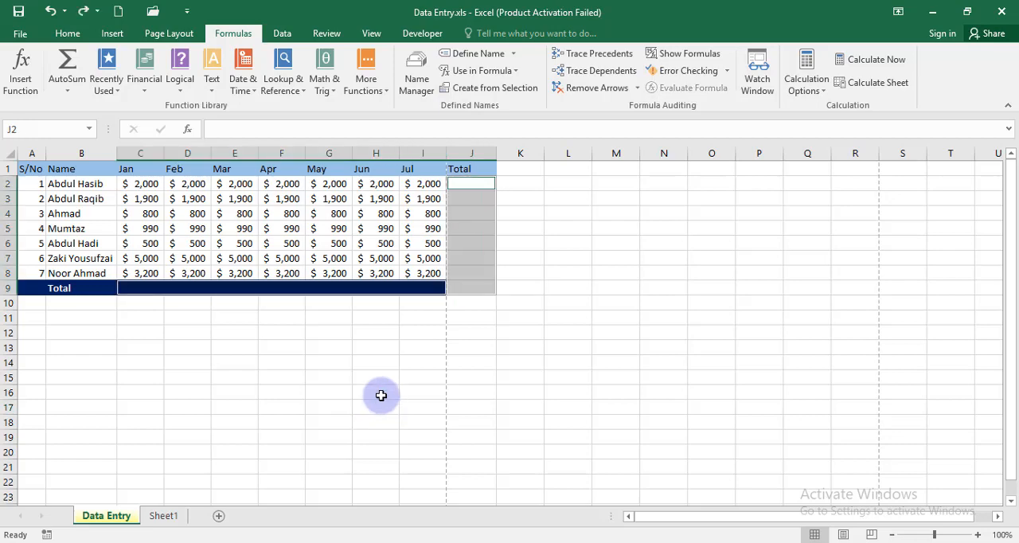
Step: Apply AutoSum to C2:I9 to total each month in row 9, and undo the totals
{"action": "left_click", "coordinate": [379, 392]}
{"action": "left_click_drag", "start_coordinate": [137, 184], "coordinate": [426, 290]}
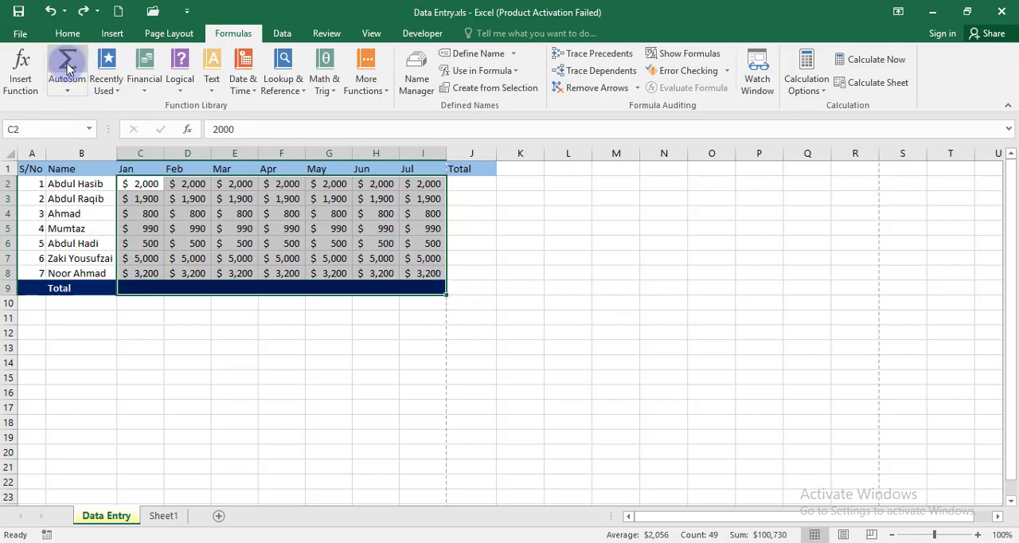
{"action": "left_click", "coordinate": [68, 33]}
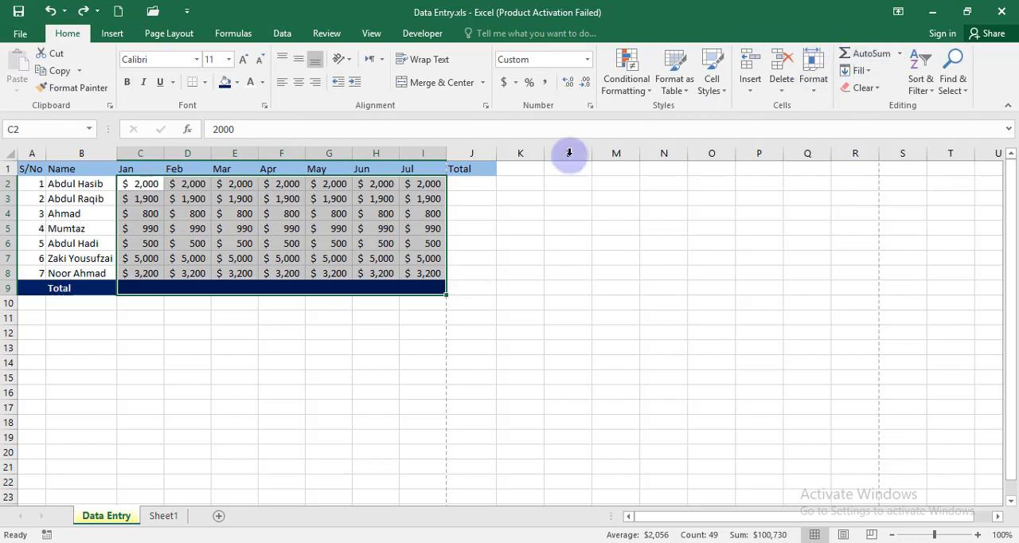
{"action": "left_click", "coordinate": [233, 35]}
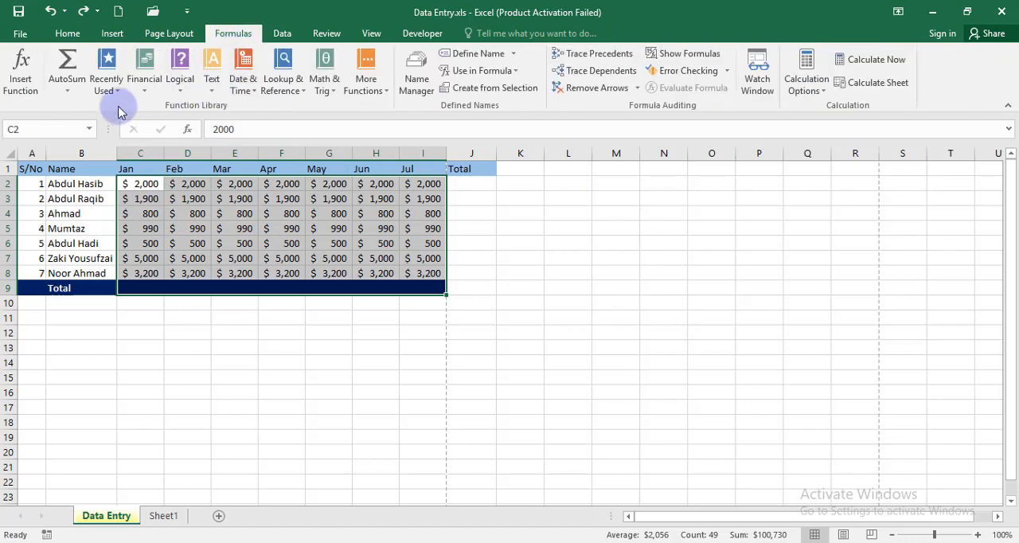
{"action": "left_click", "coordinate": [68, 63]}
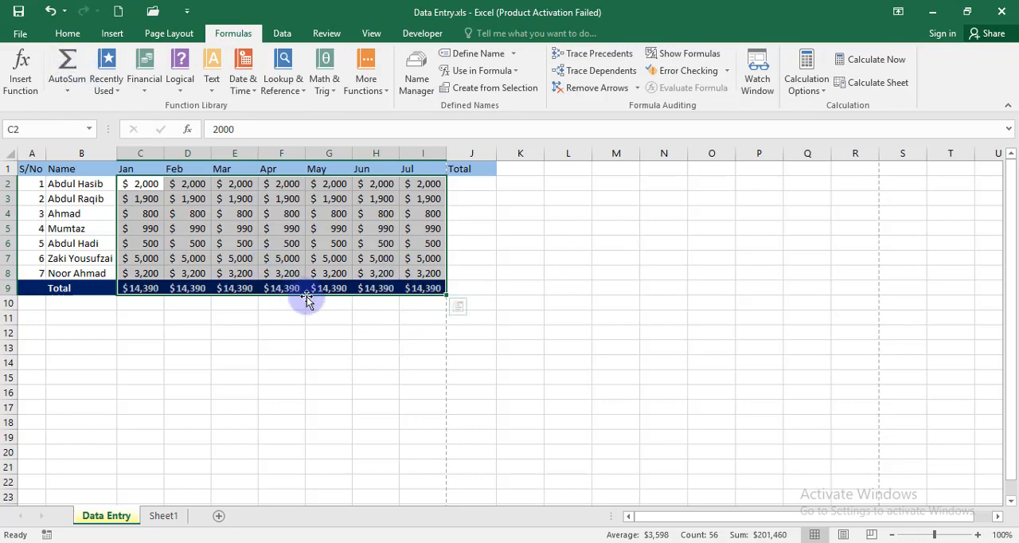
{"action": "key", "text": "ctrl+z"}
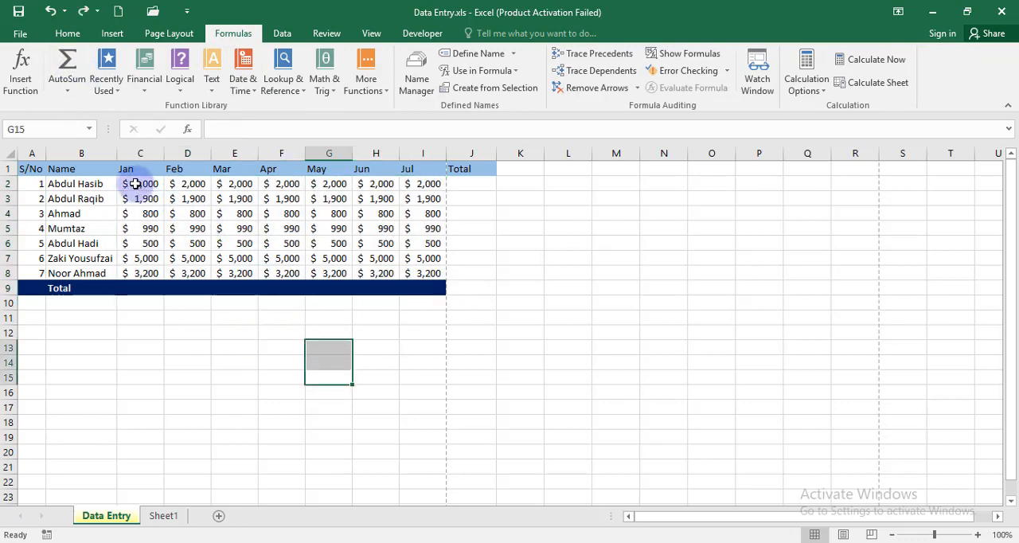
Step: Apply AutoSum to C2:J8 twice to total each person's row in column J, undoing the totals each time
{"action": "left_click_drag", "start_coordinate": [136, 182], "coordinate": [480, 270]}
{"action": "left_click", "coordinate": [68, 68]}
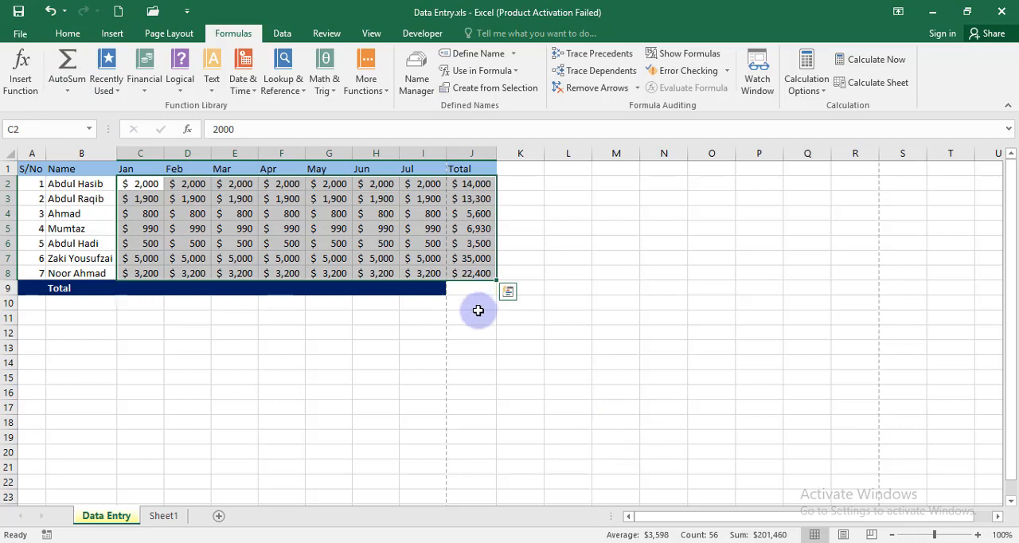
{"action": "key", "text": "ctrl+z"}
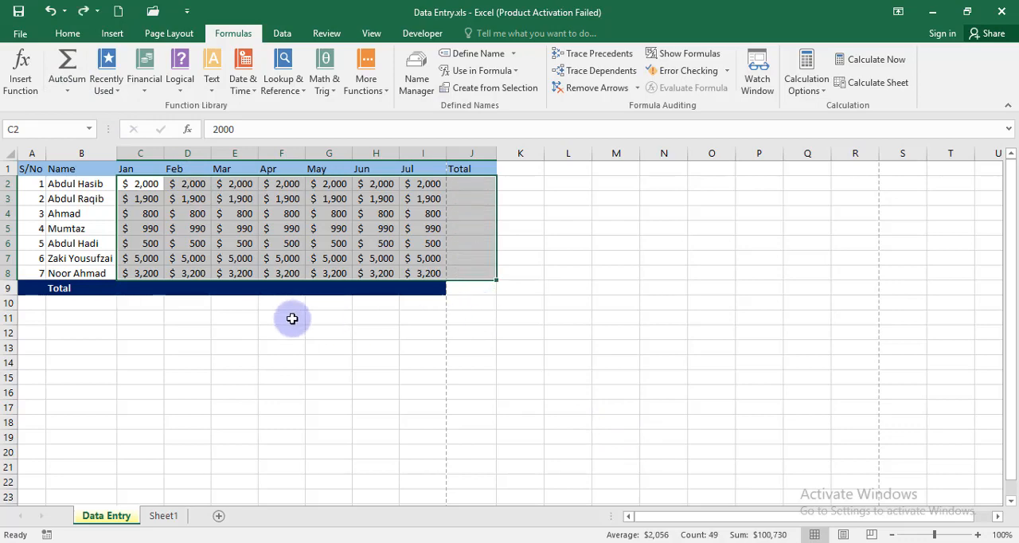
{"action": "key", "text": "alt+equal"}
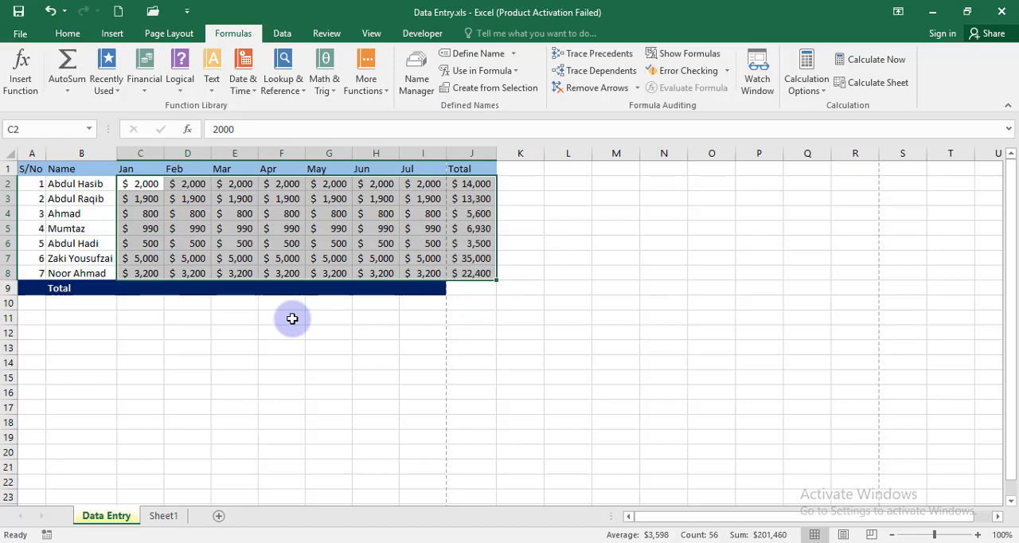
{"action": "key", "text": "ctrl+z"}
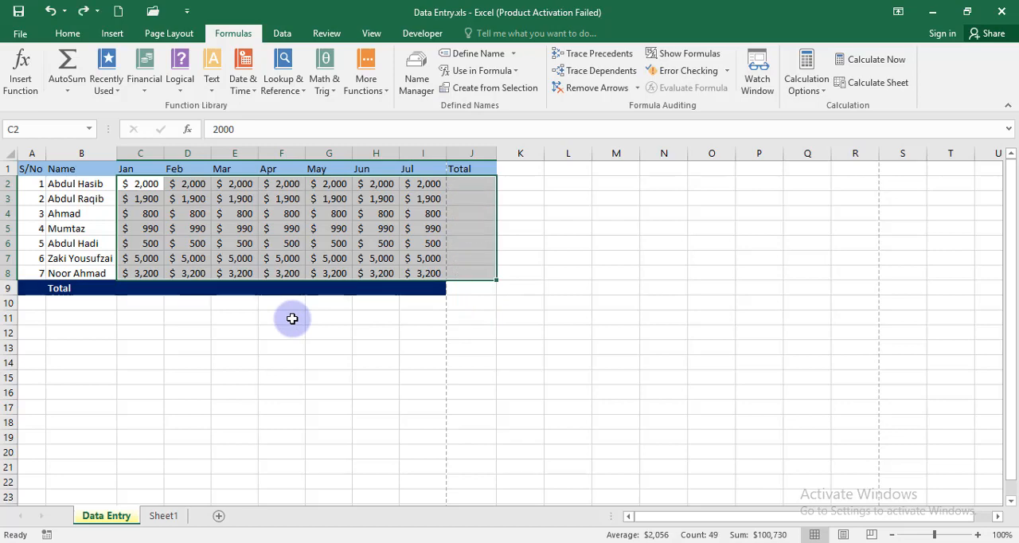
Step: Apply AutoSum to C2:J9 to fill both the row and column totals, and widen column J to fit the grand total
{"action": "left_click", "coordinate": [281, 348]}
{"action": "left_click_drag", "start_coordinate": [132, 183], "coordinate": [451, 284]}
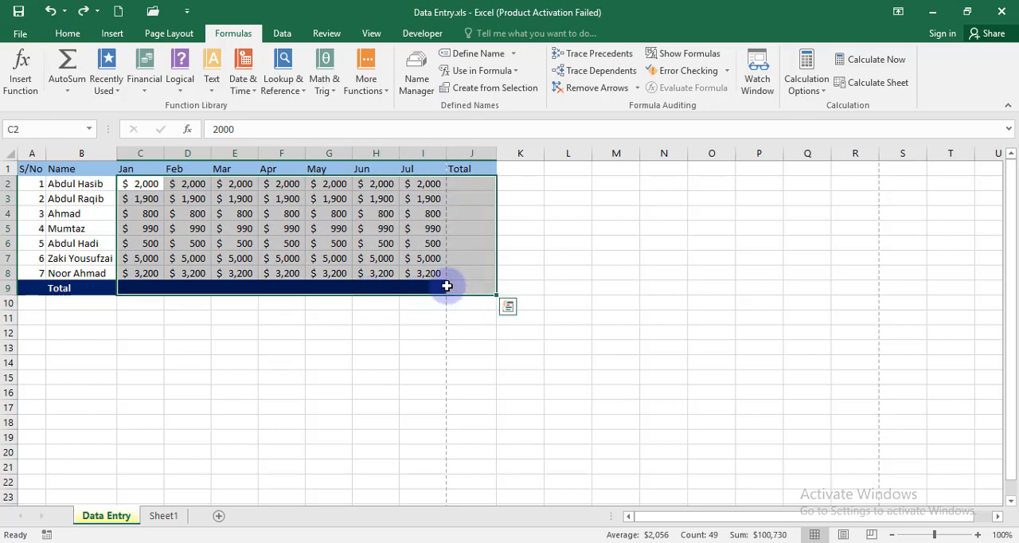
{"action": "left_click", "coordinate": [66, 62]}
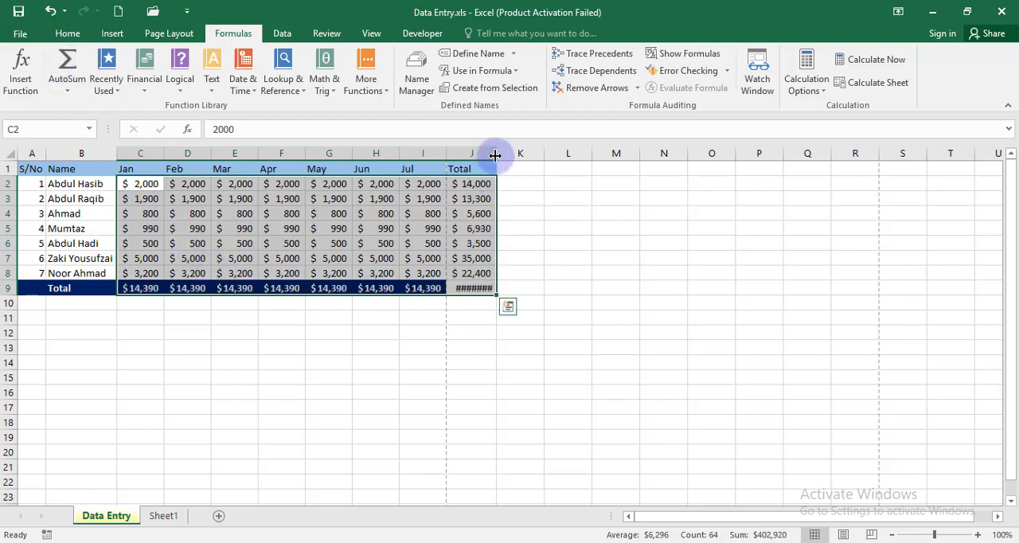
{"action": "left_click_drag", "start_coordinate": [495, 155], "coordinate": [506, 156]}
{"action": "left_click", "coordinate": [461, 350]}
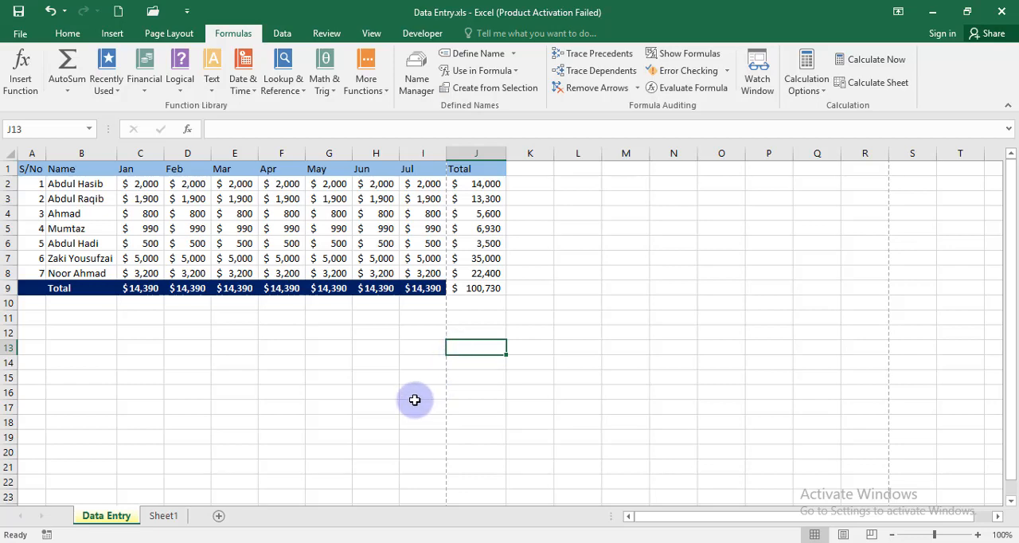
Step: Enter the sample numbers 6546546 in E14, 345 in F14 and 3453 in G14
{"action": "left_click", "coordinate": [241, 363]}
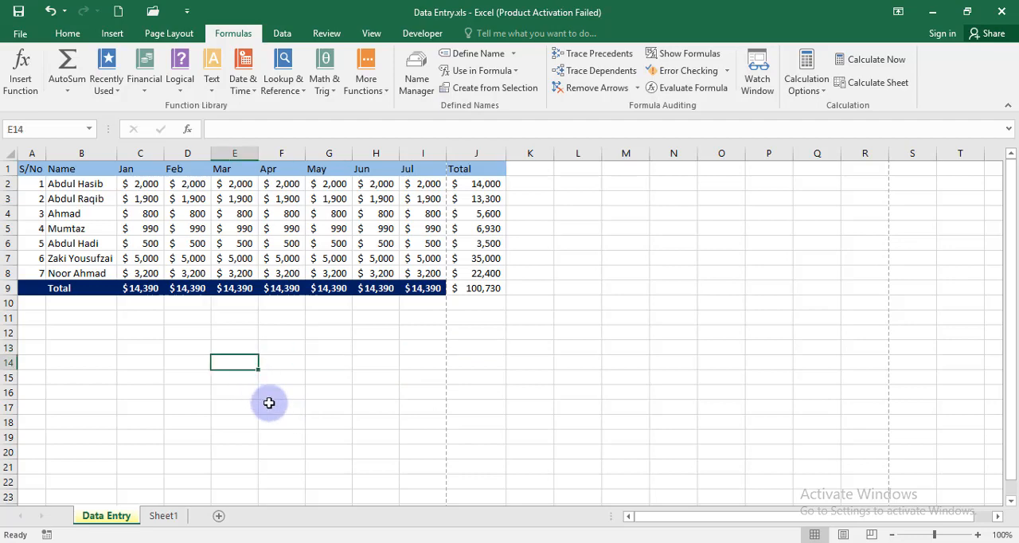
{"action": "type", "text": "6546546"}
{"action": "left_click", "coordinate": [292, 363]}
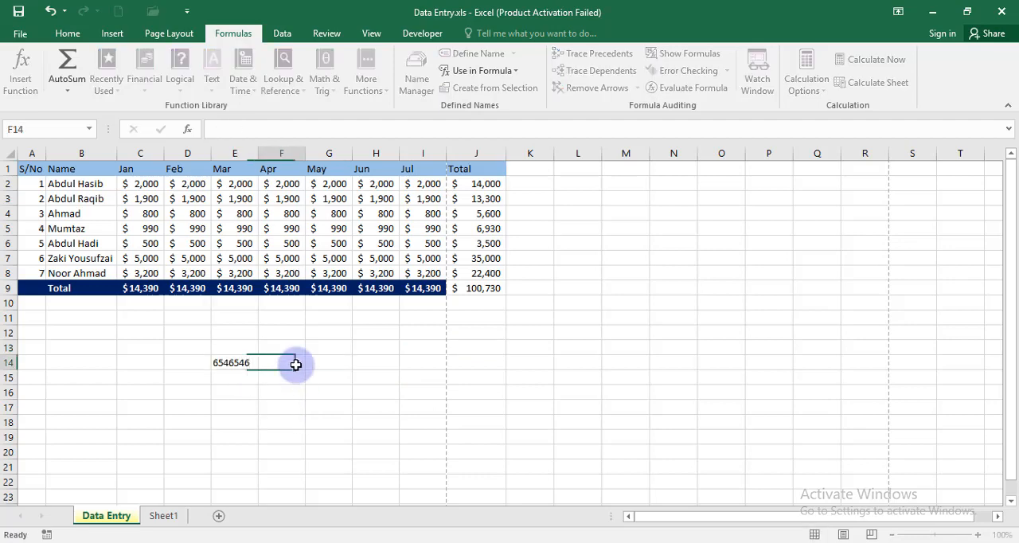
{"action": "type", "text": "wer"}
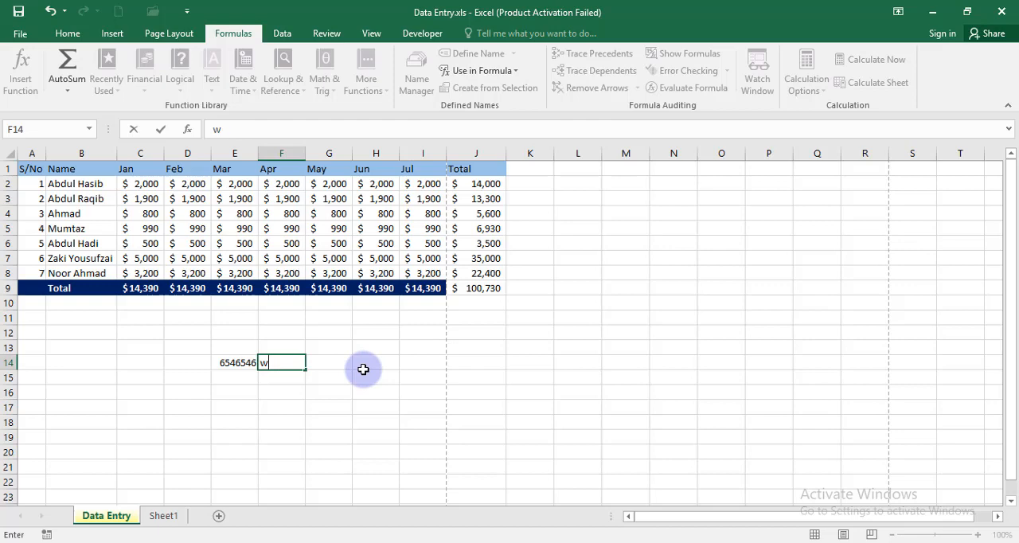
{"action": "key", "text": "BackSpace"}
{"action": "key", "text": "BackSpace"}
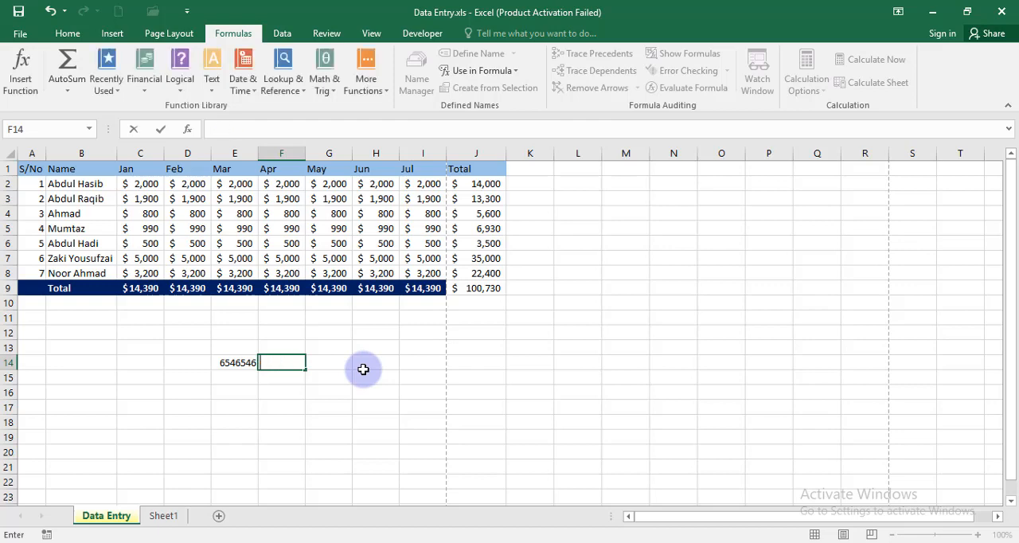
{"action": "type", "text": "345"}
{"action": "left_click", "coordinate": [321, 364]}
{"action": "type", "text": "3453"}
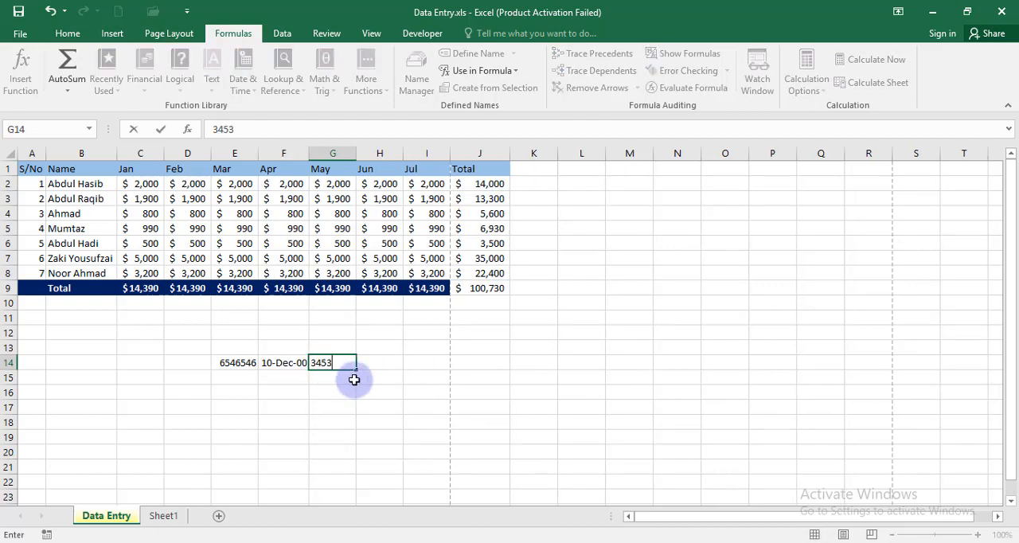
{"action": "key", "text": "Return"}
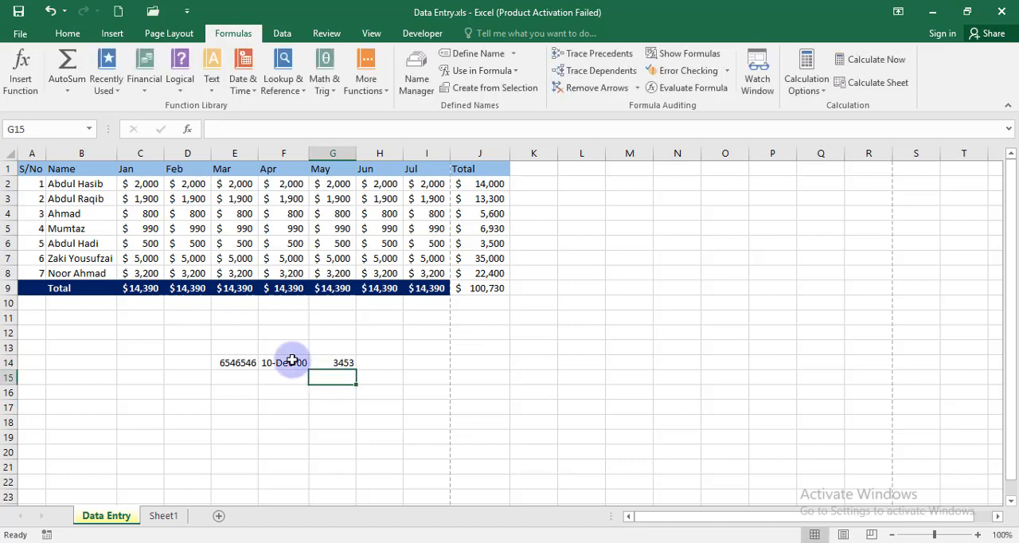
Step: Copy the General number format of E14 onto F14 with Format Painter
{"action": "left_click", "coordinate": [232, 362]}
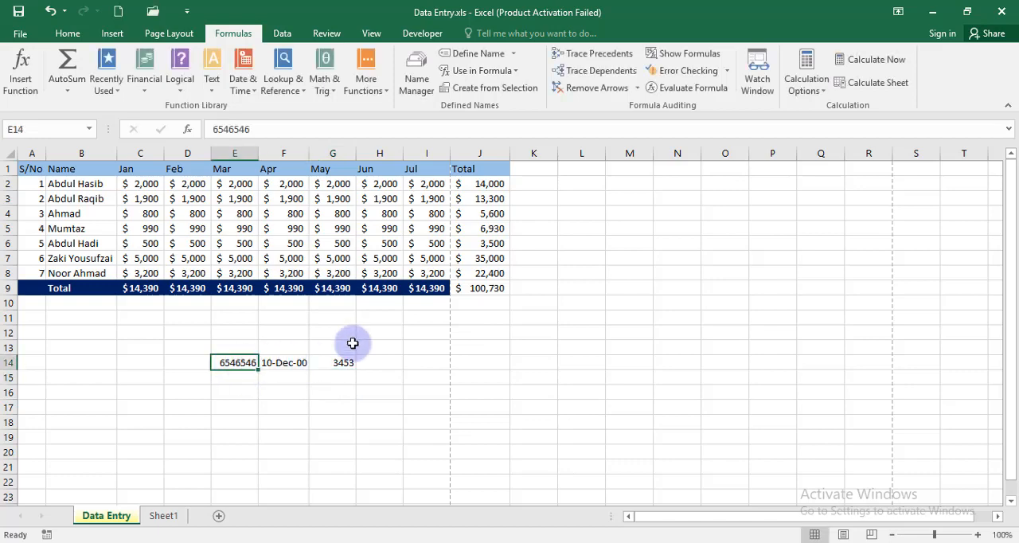
{"action": "left_click", "coordinate": [63, 34]}
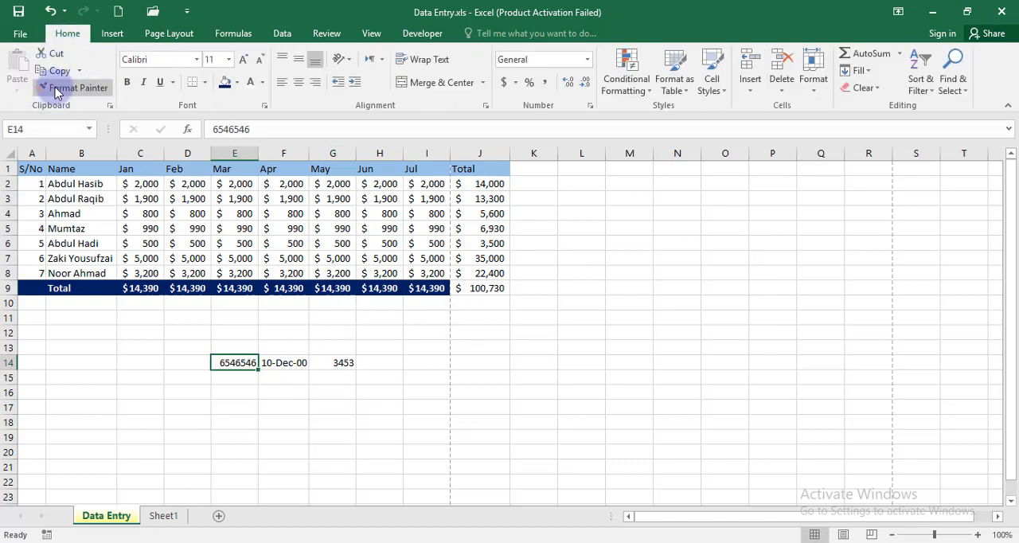
{"action": "left_click", "coordinate": [55, 93]}
{"action": "left_click", "coordinate": [281, 363]}
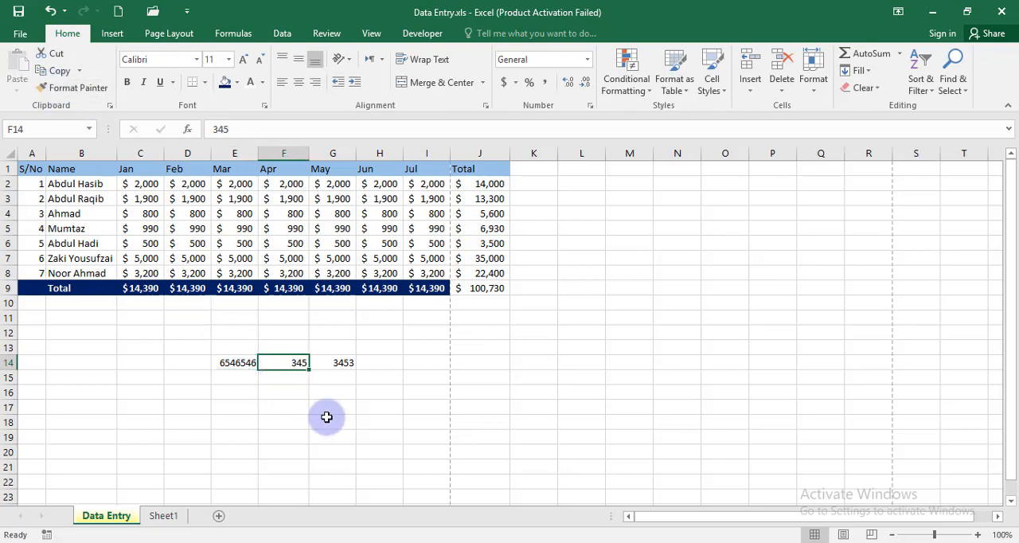
Step: Enter 4 in each of H11, H12 and H13, and sum them in H14 with AutoSum
{"action": "left_click", "coordinate": [387, 333]}
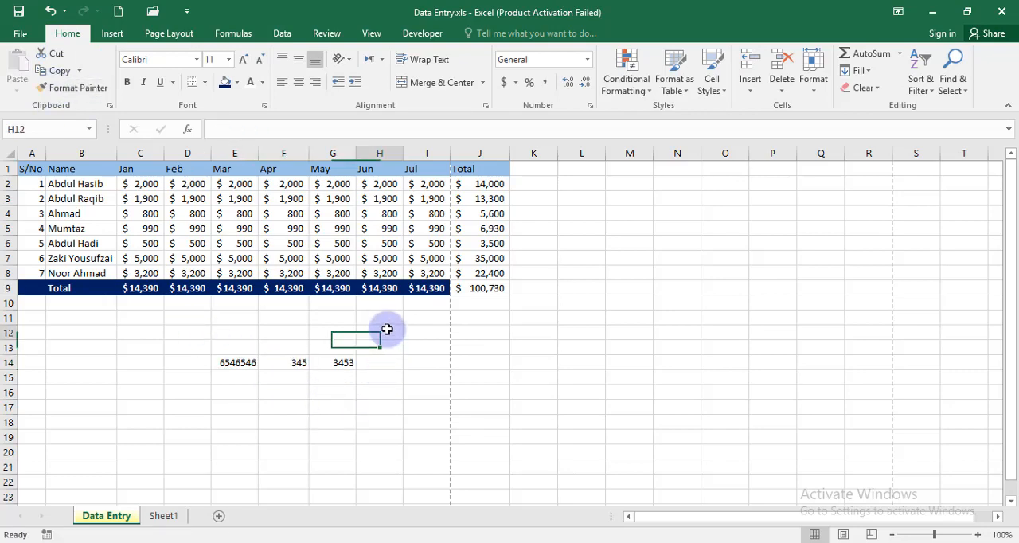
{"action": "left_click", "coordinate": [386, 318]}
{"action": "type", "text": "4"}
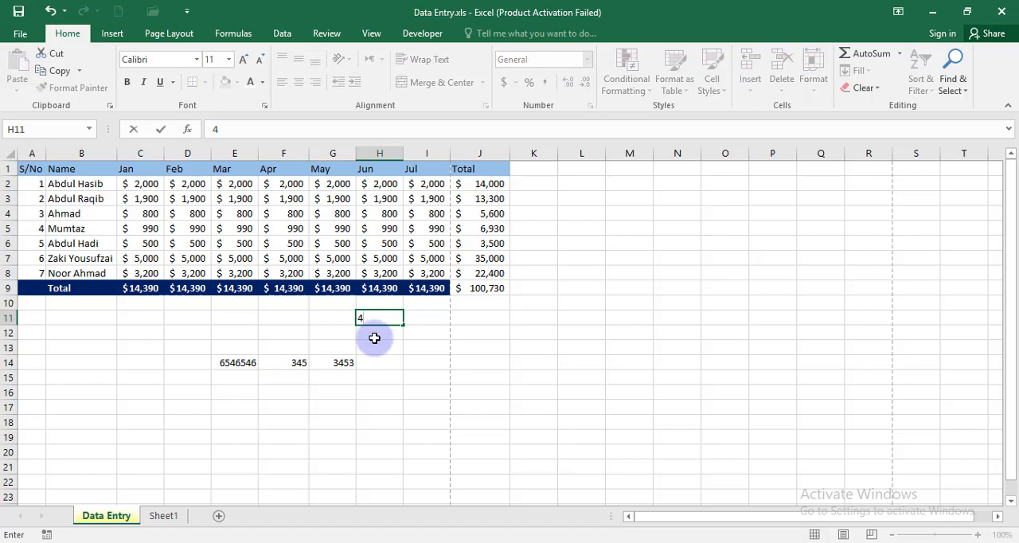
{"action": "key", "text": "Return"}
{"action": "type", "text": "4"}
{"action": "key", "text": "Return"}
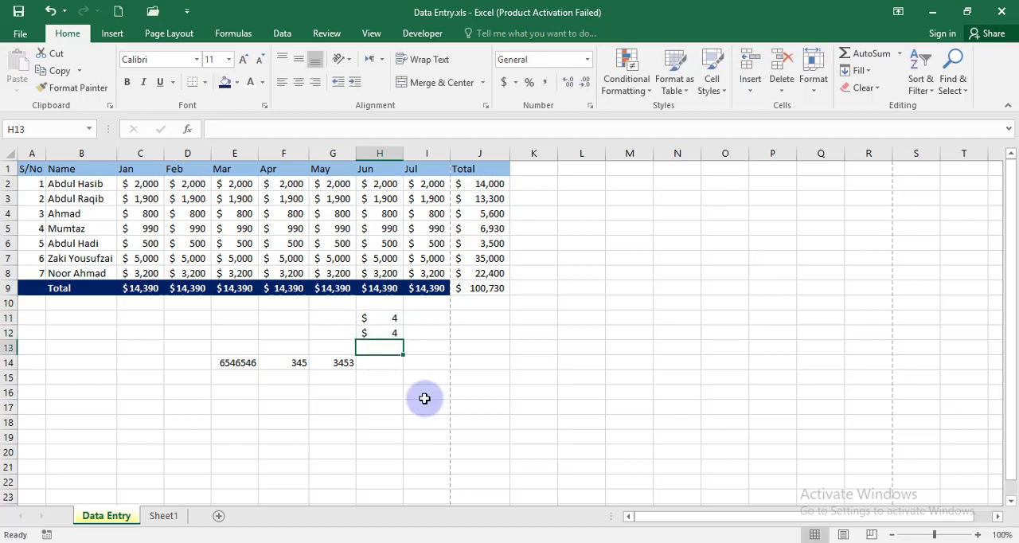
{"action": "type", "text": "4"}
{"action": "key", "text": "Return"}
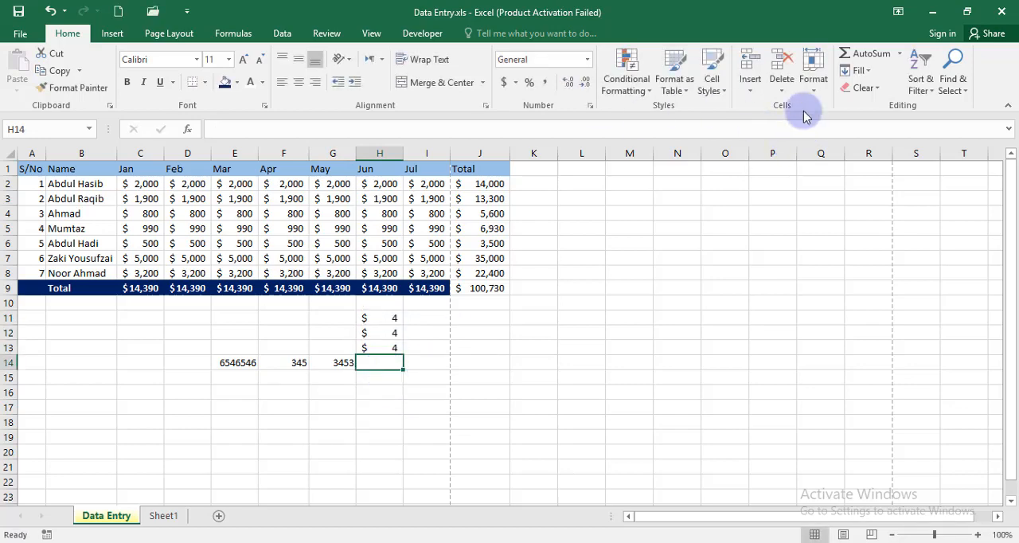
{"action": "left_click", "coordinate": [845, 56]}
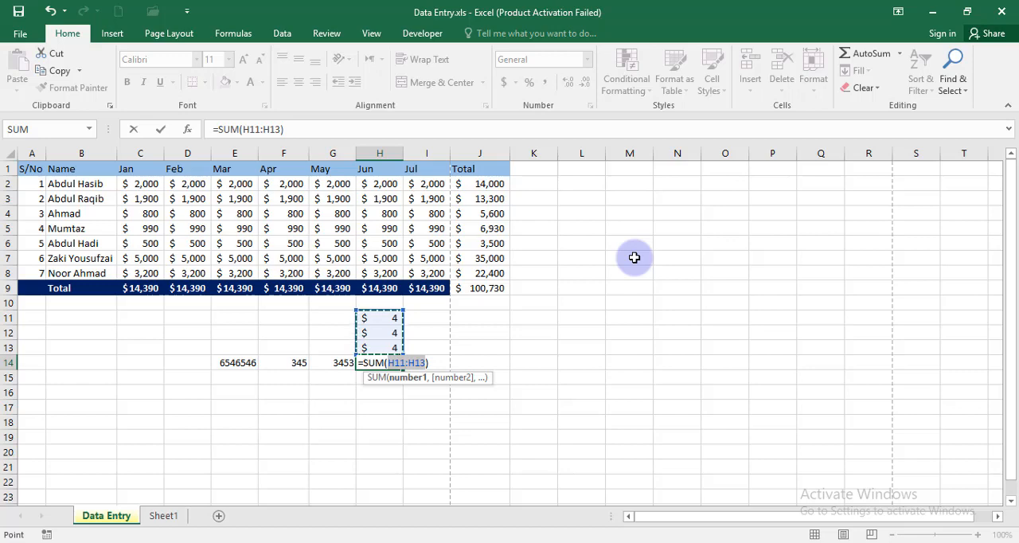
{"action": "key", "text": "Return"}
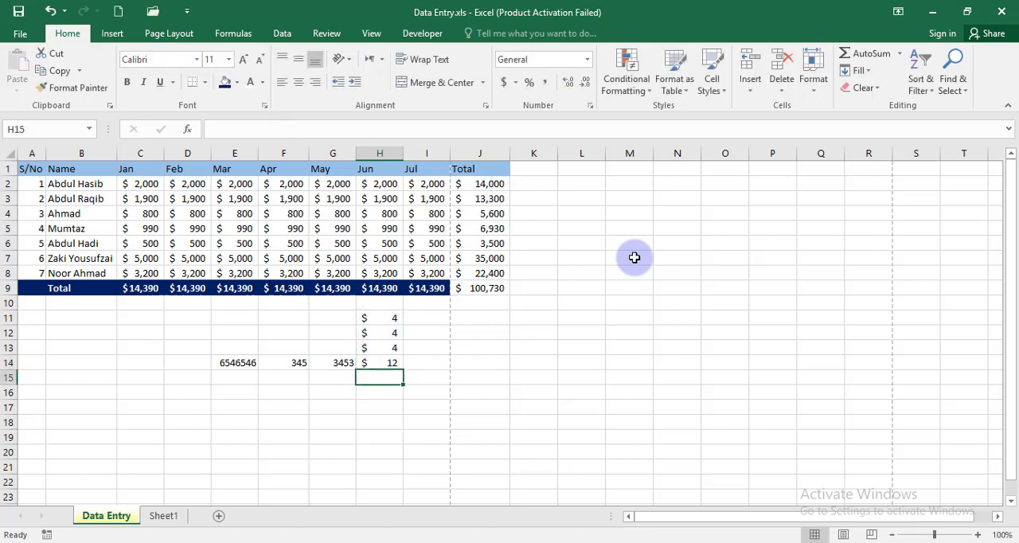
Step: Clear the sample numbers and their sum from D10:H15 below the table
{"action": "left_click_drag", "start_coordinate": [237, 369], "coordinate": [312, 369]}
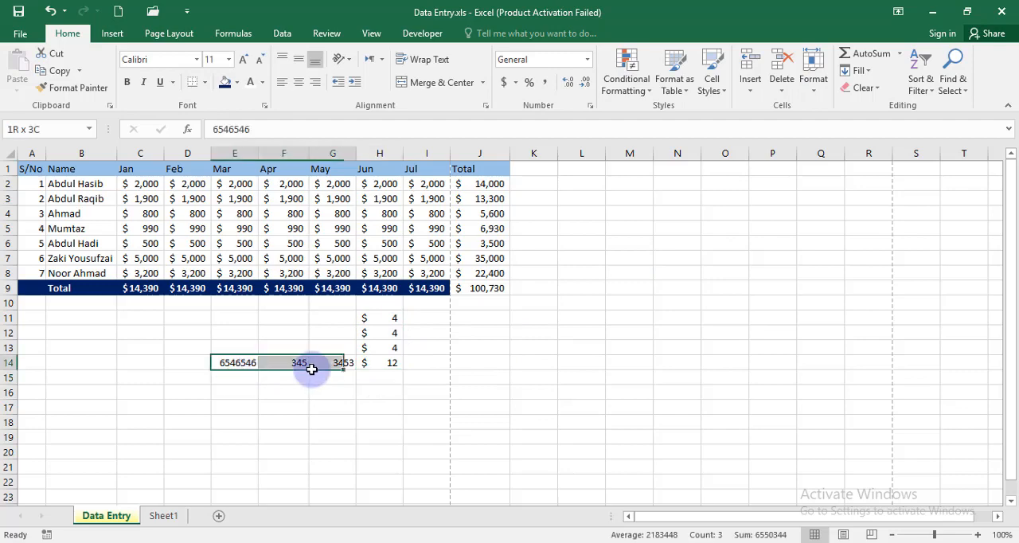
{"action": "left_click_drag", "start_coordinate": [397, 348], "coordinate": [391, 303]}
{"action": "left_click", "coordinate": [393, 372]}
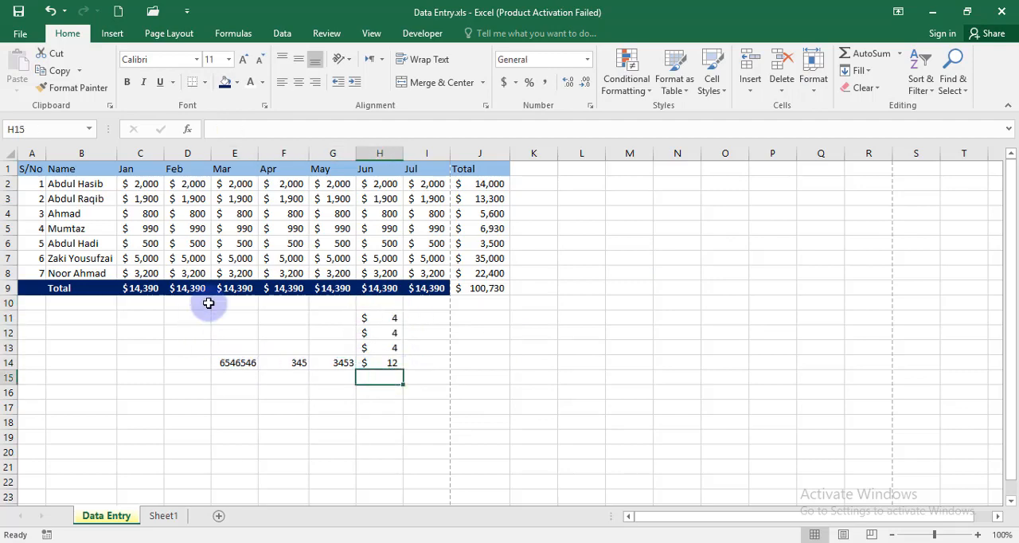
{"action": "left_click_drag", "start_coordinate": [205, 303], "coordinate": [397, 372]}
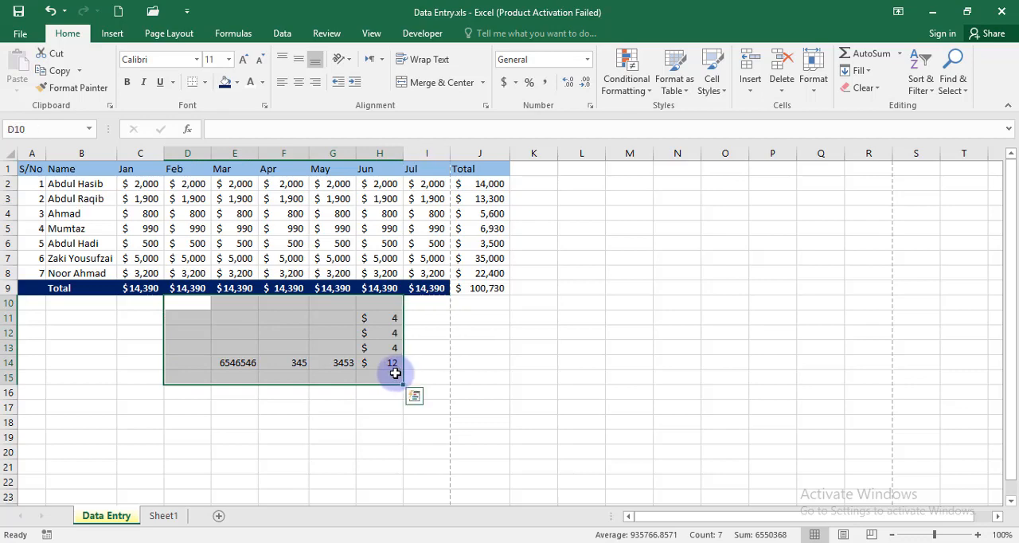
{"action": "key", "text": "Delete"}
{"action": "left_click", "coordinate": [386, 377]}
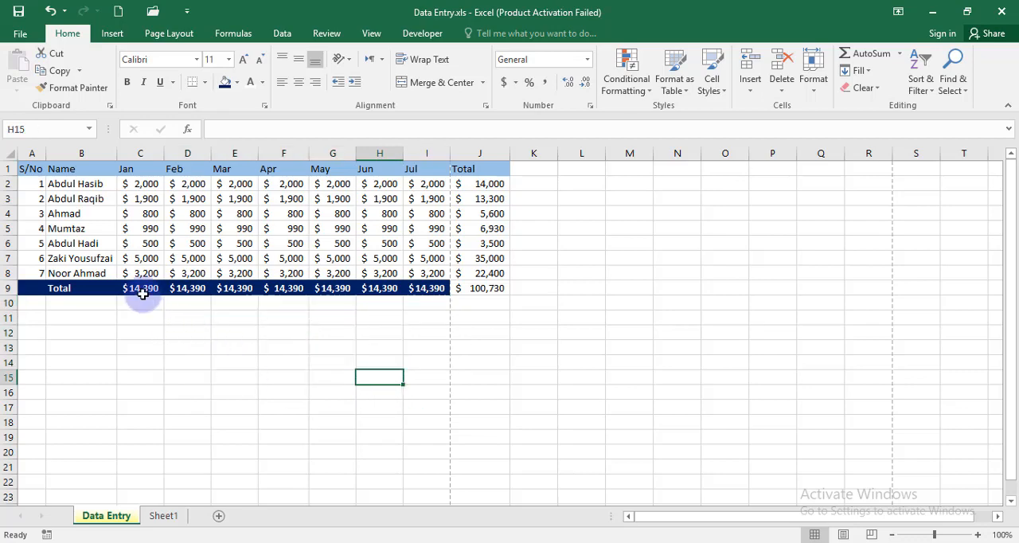
Step: Clear the totals from C9:J9 and J2:J8, keeping the monthly amounts
{"action": "left_click_drag", "start_coordinate": [142, 293], "coordinate": [465, 293]}
{"action": "key", "text": "Delete"}
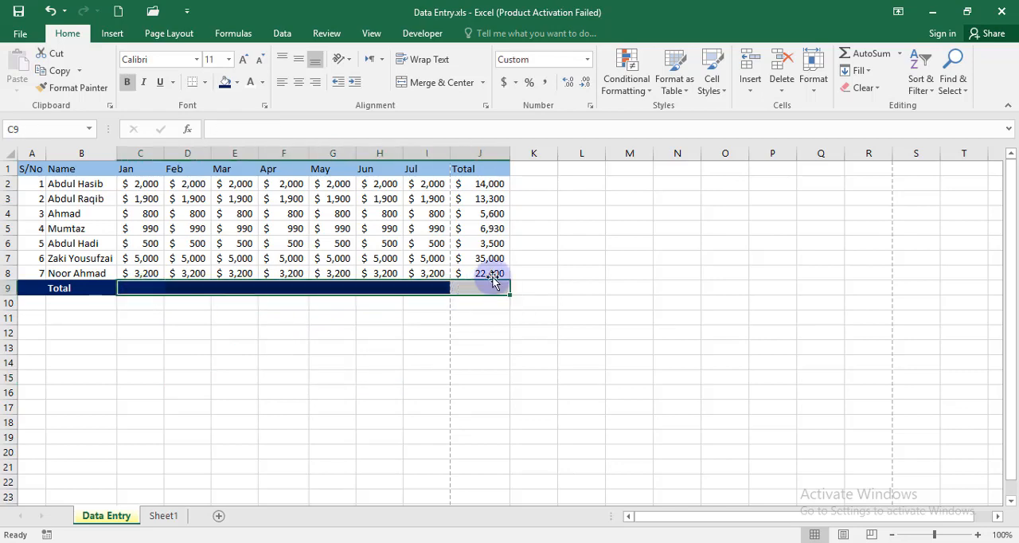
{"action": "left_click_drag", "start_coordinate": [484, 184], "coordinate": [498, 273]}
{"action": "key", "text": "Delete"}
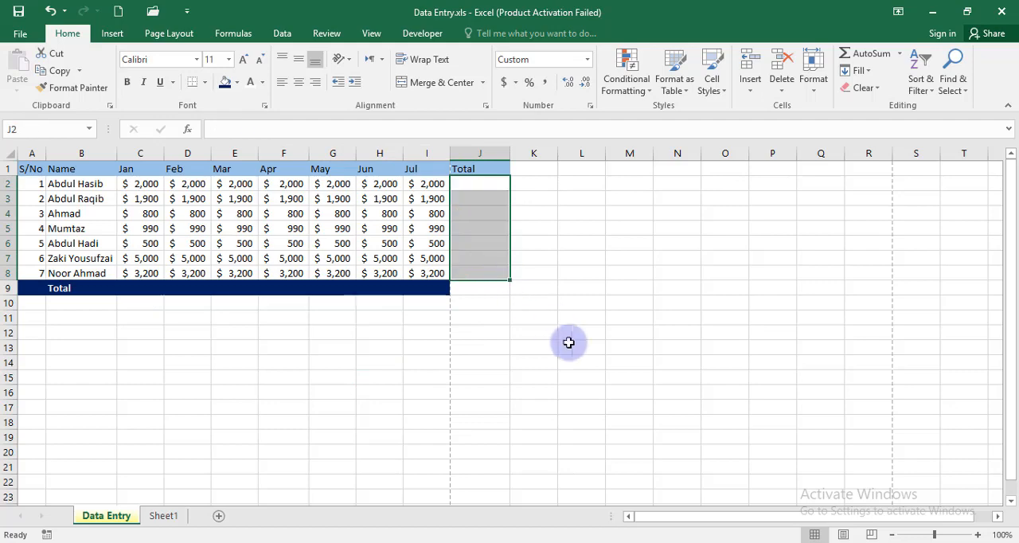
Step: Fill J2:J8 with each row's average using AutoSum's Average function, and check the resulting formulas
{"action": "left_click", "coordinate": [566, 342]}
{"action": "left_click_drag", "start_coordinate": [485, 189], "coordinate": [485, 268]}
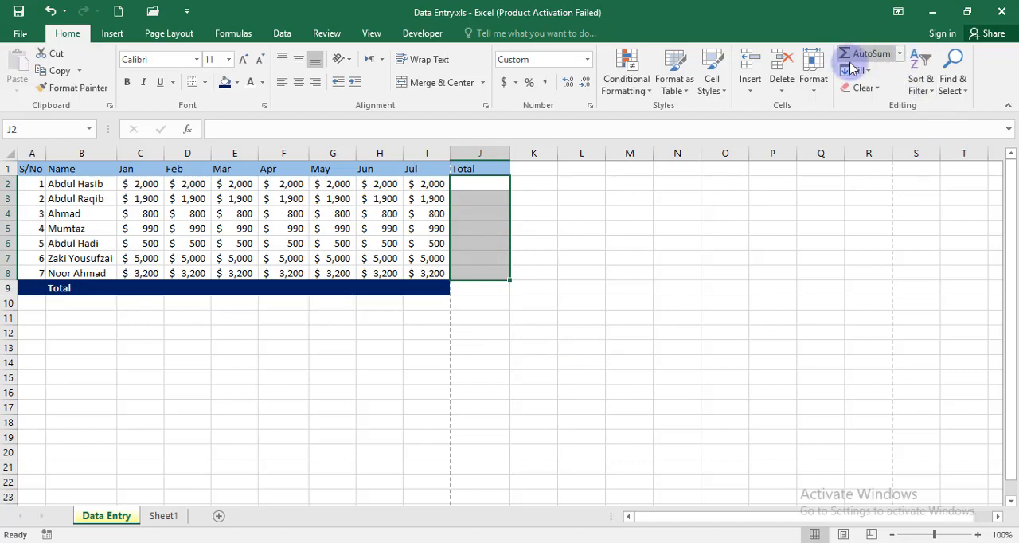
{"action": "left_click", "coordinate": [900, 56]}
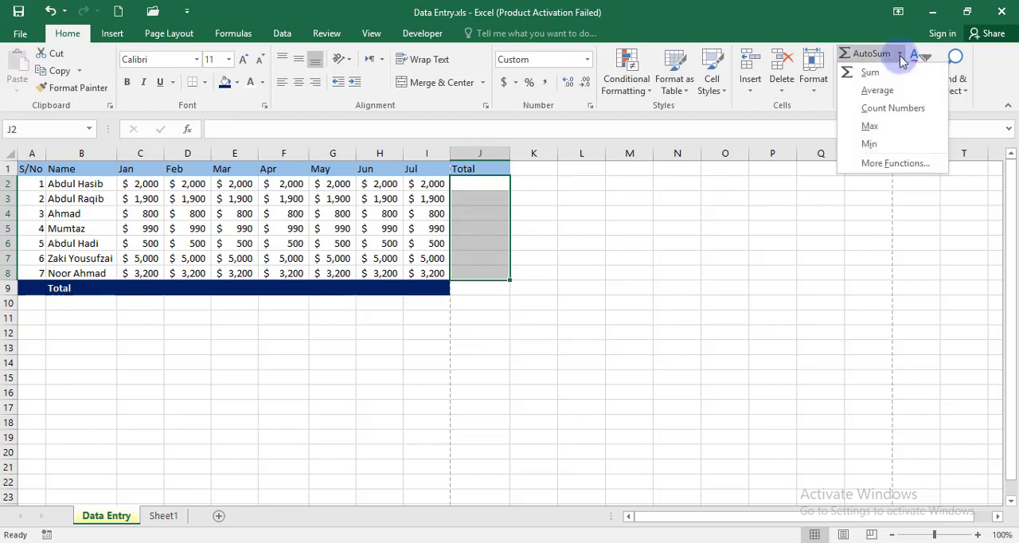
{"action": "left_click", "coordinate": [885, 94]}
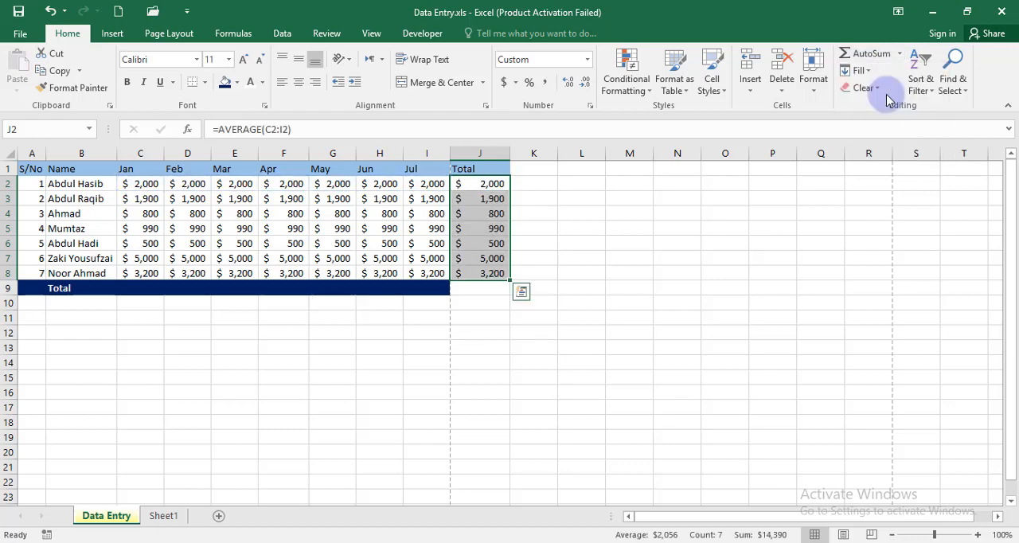
{"action": "left_click", "coordinate": [483, 408]}
{"action": "left_click", "coordinate": [483, 184]}
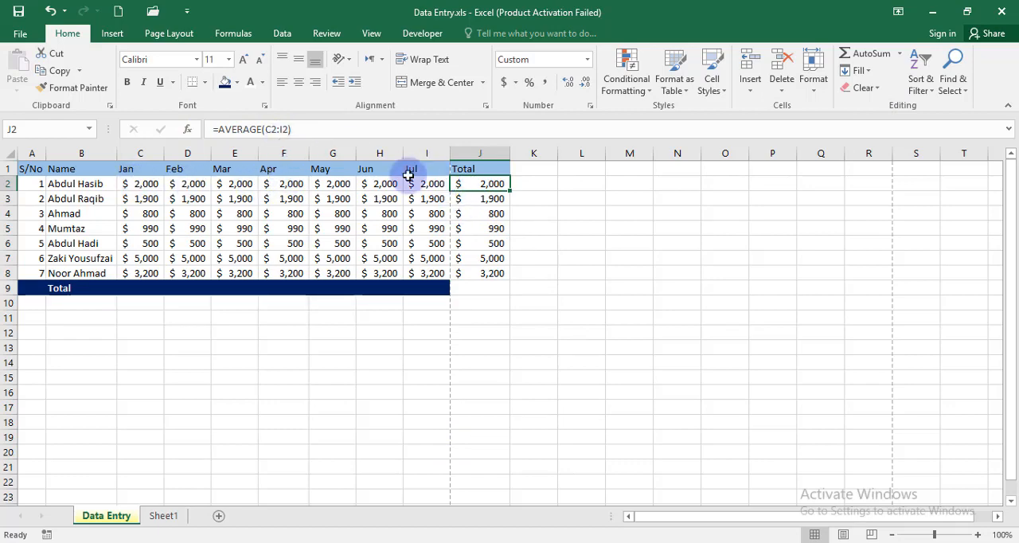
{"action": "left_click", "coordinate": [485, 198]}
{"action": "left_click", "coordinate": [488, 217]}
{"action": "left_click", "coordinate": [496, 282]}
{"action": "left_click_drag", "start_coordinate": [485, 184], "coordinate": [483, 270]}
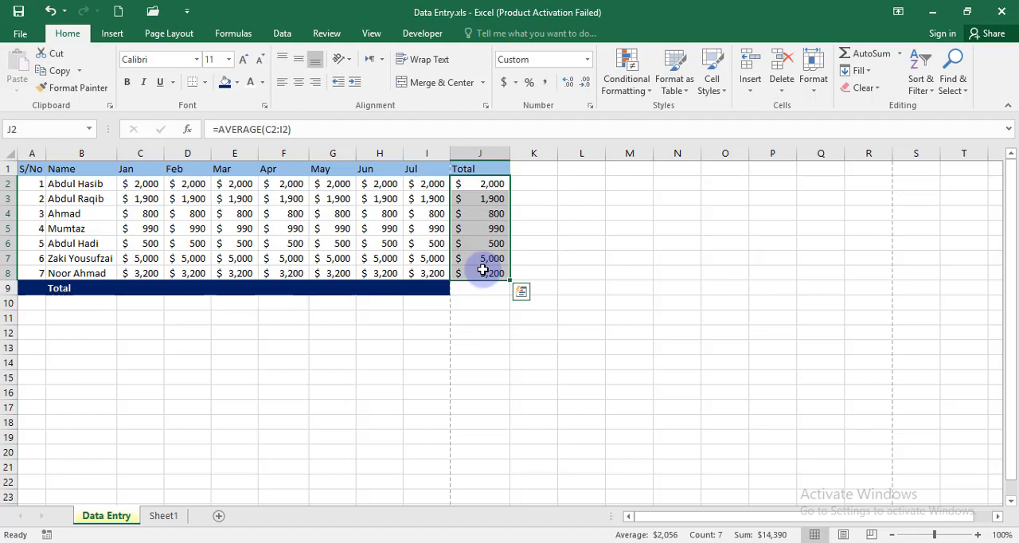
Step: Fill C9:J9 with the column averages using AutoSum's Average function, and check the formula in J9
{"action": "left_click_drag", "start_coordinate": [127, 288], "coordinate": [482, 293]}
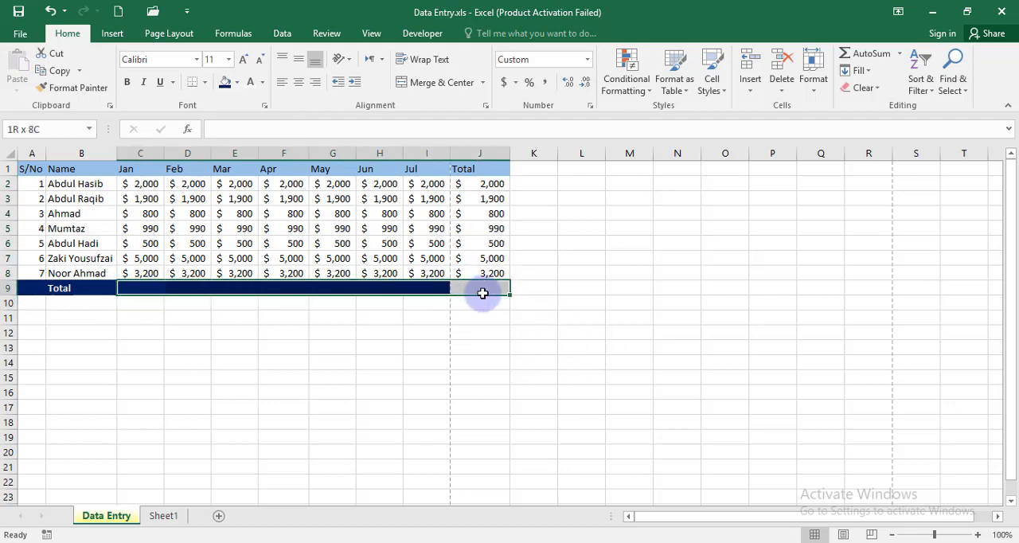
{"action": "left_click", "coordinate": [899, 53]}
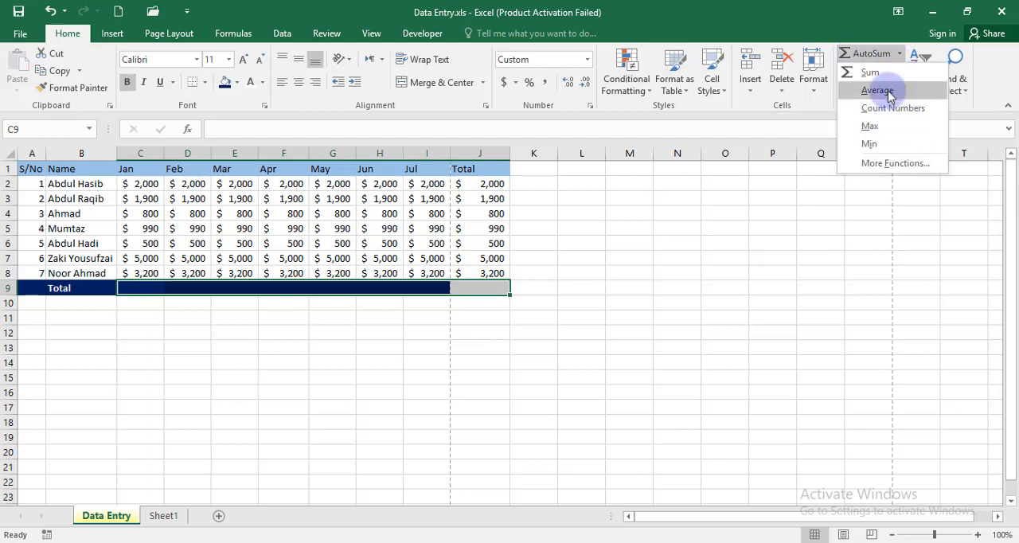
{"action": "left_click", "coordinate": [880, 90]}
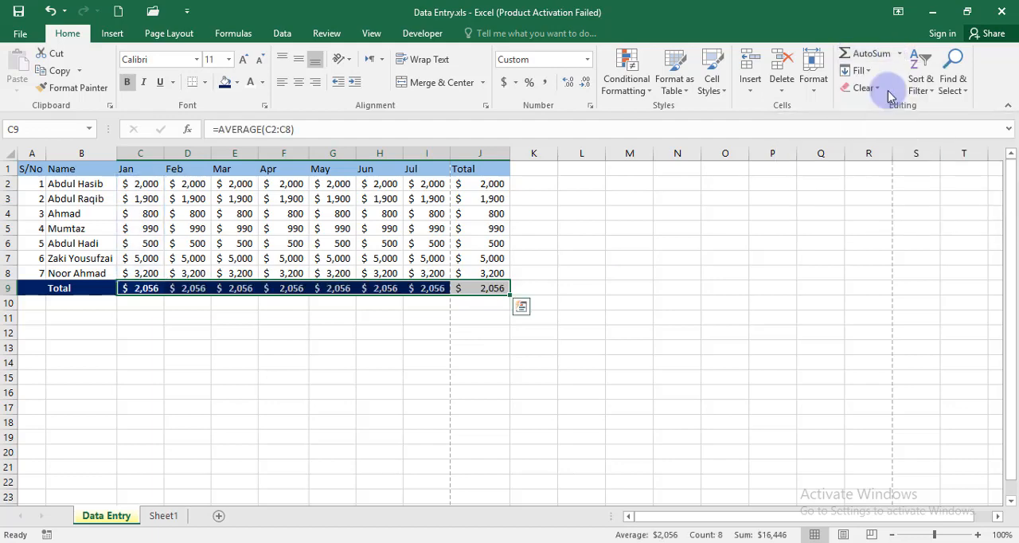
{"action": "left_click", "coordinate": [491, 291]}
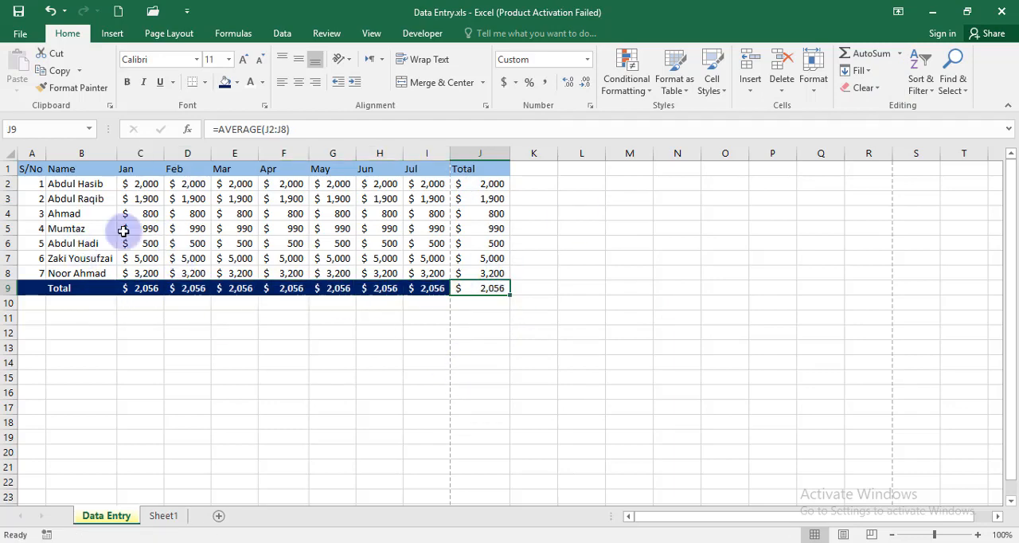
{"action": "left_click_drag", "start_coordinate": [478, 169], "coordinate": [492, 273]}
{"action": "left_click_drag", "start_coordinate": [332, 287], "coordinate": [491, 293]}
{"action": "left_click", "coordinate": [502, 348]}
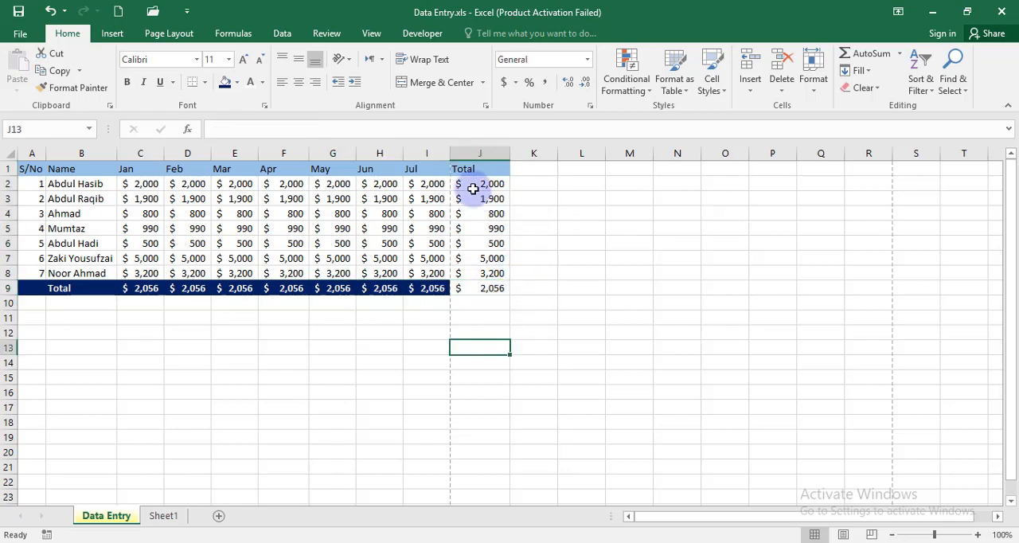
Step: Clear the averages from J2:J9 and C9:I9, keeping the monthly amounts
{"action": "left_click_drag", "start_coordinate": [474, 185], "coordinate": [488, 294]}
{"action": "key", "text": "Delete"}
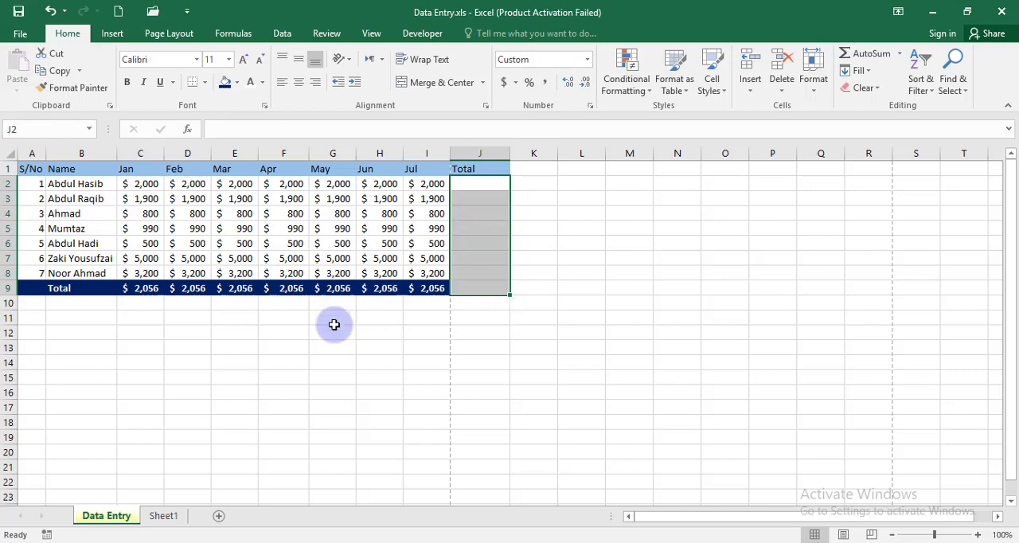
{"action": "left_click_drag", "start_coordinate": [148, 290], "coordinate": [434, 284]}
{"action": "key", "text": "Delete"}
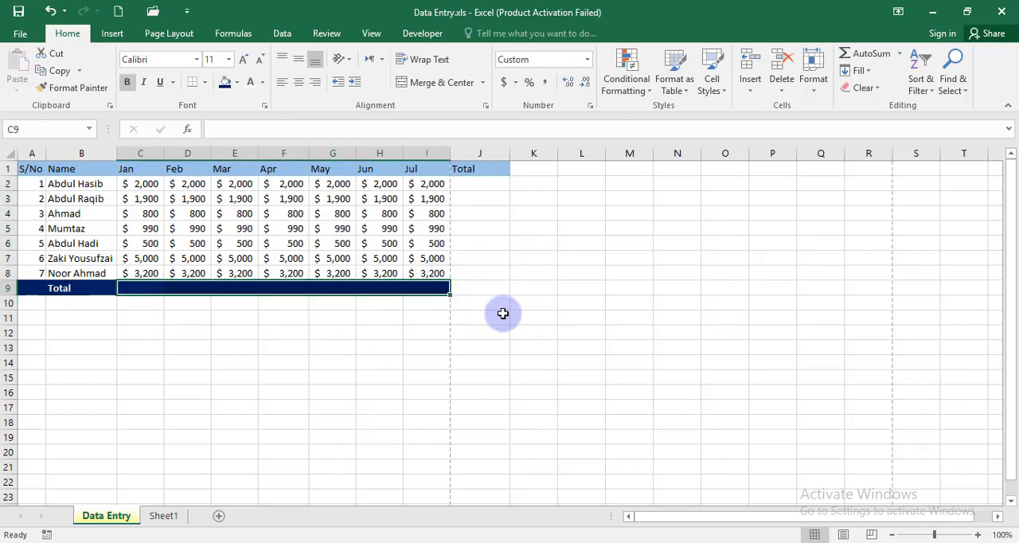
Step: Enter an AVERAGE formula for C2:I2 manually in J2
{"action": "left_click", "coordinate": [468, 184]}
{"action": "type", "text": "="}
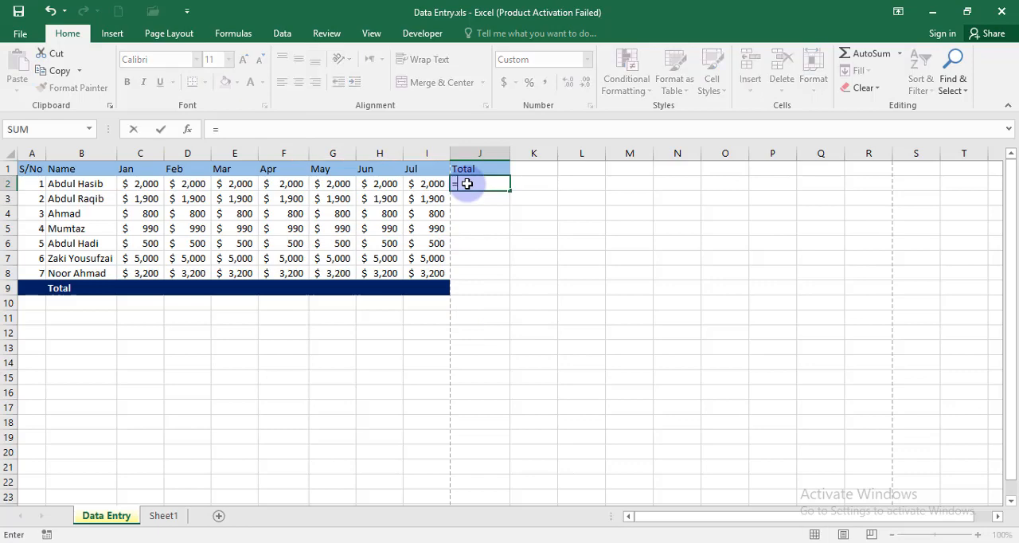
{"action": "type", "text": "av"}
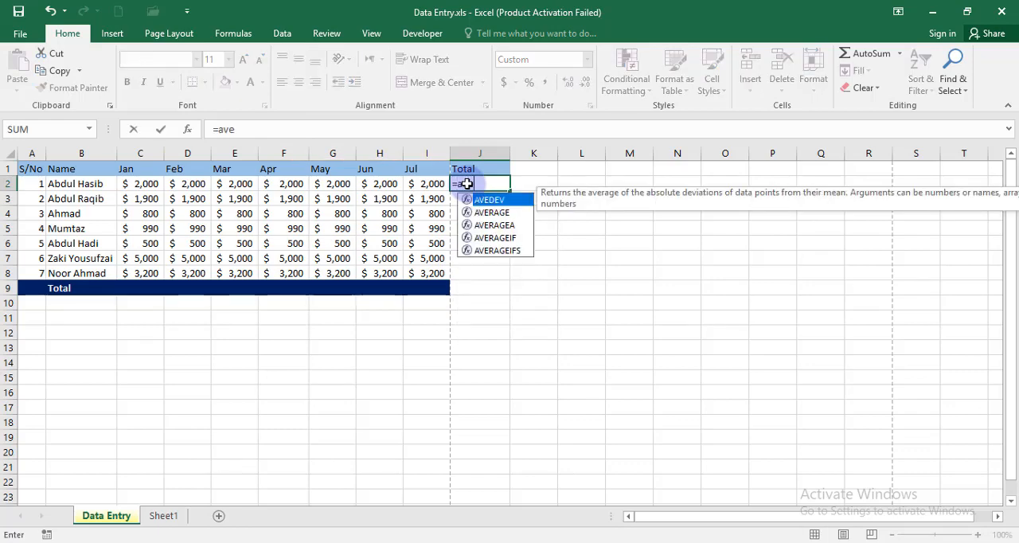
{"action": "type", "text": "e"}
{"action": "double_click", "coordinate": [493, 213]}
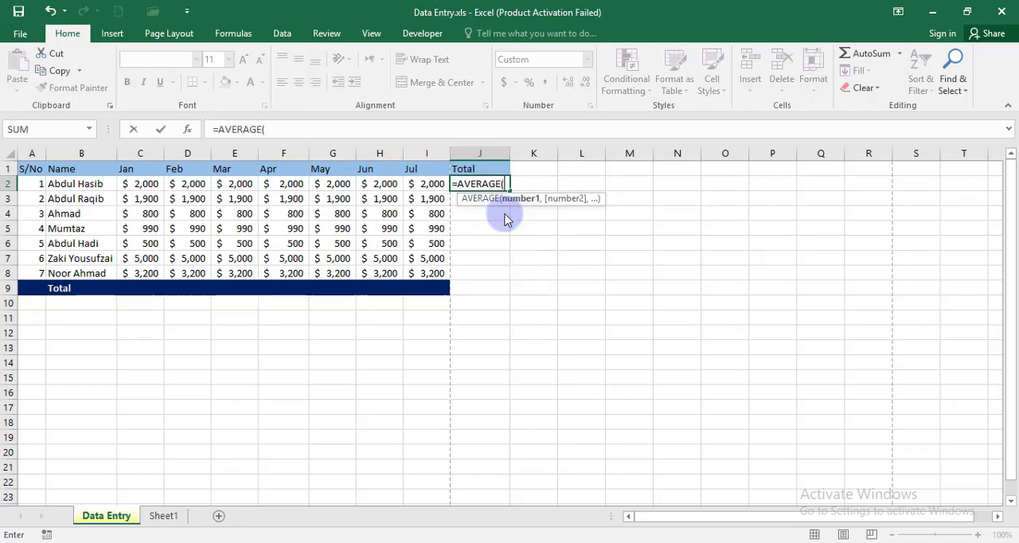
{"action": "left_click_drag", "start_coordinate": [130, 183], "coordinate": [422, 182]}
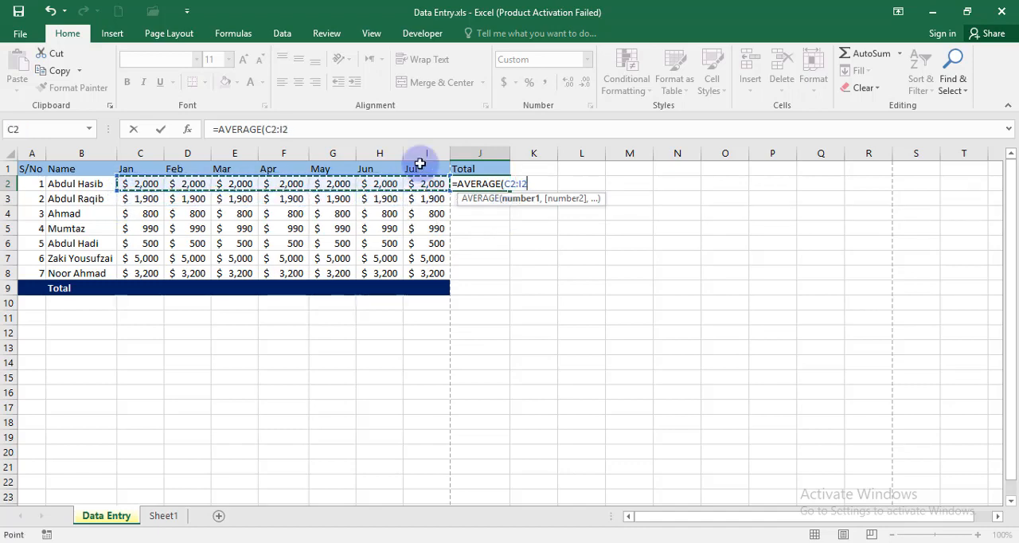
{"action": "key", "text": "Return"}
Step: Fill the average formula from J2 down through J9, and clear the copy in J9
{"action": "left_click", "coordinate": [490, 184]}
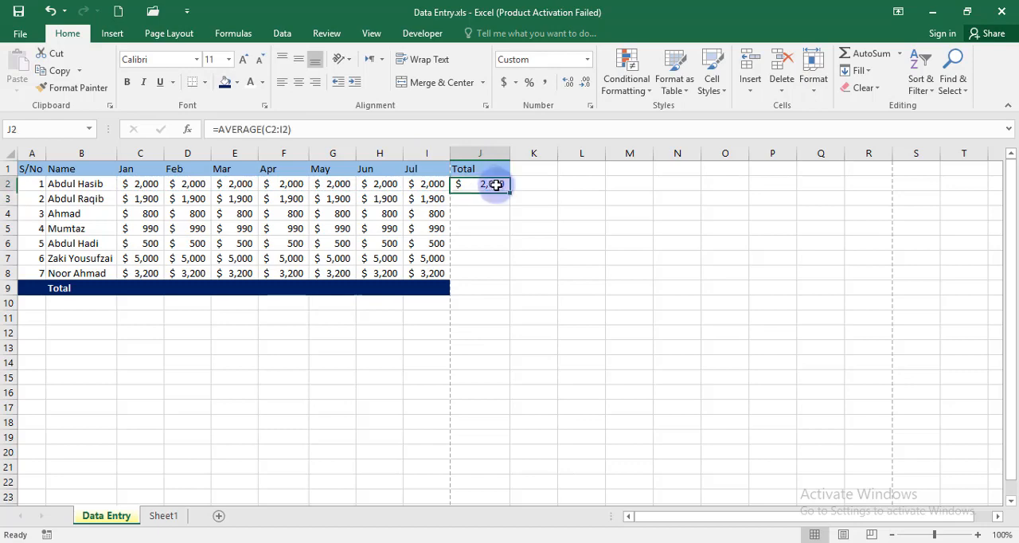
{"action": "left_click_drag", "start_coordinate": [514, 191], "coordinate": [508, 293]}
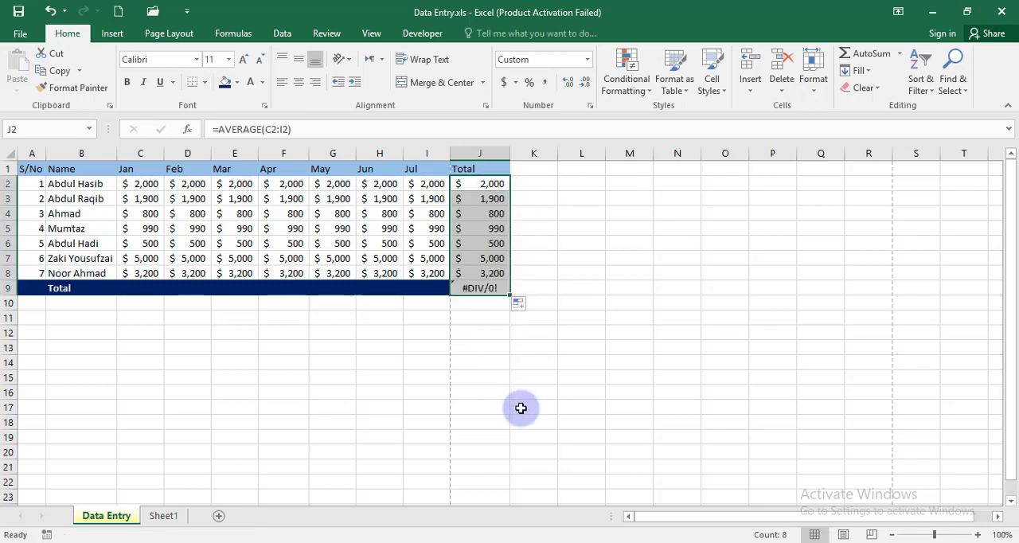
{"action": "left_click", "coordinate": [480, 289]}
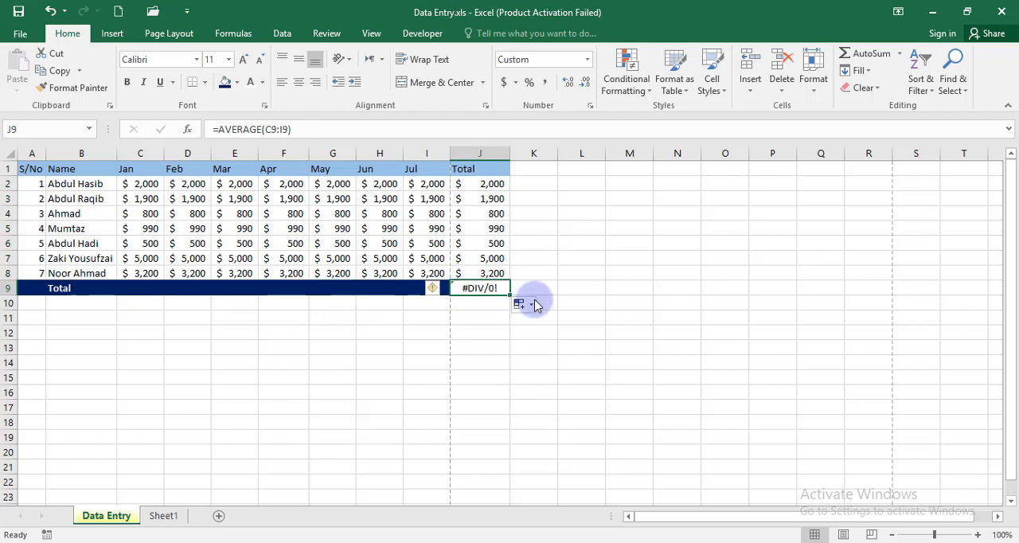
{"action": "key", "text": "Delete"}
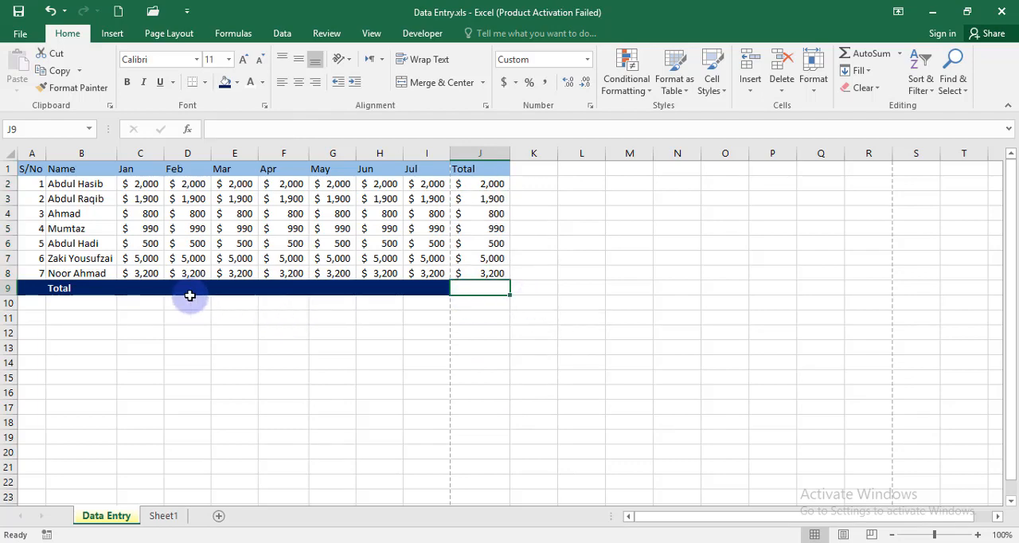
Step: Enter an AVERAGE formula for C2:C8 manually in C9
{"action": "left_click", "coordinate": [138, 289]}
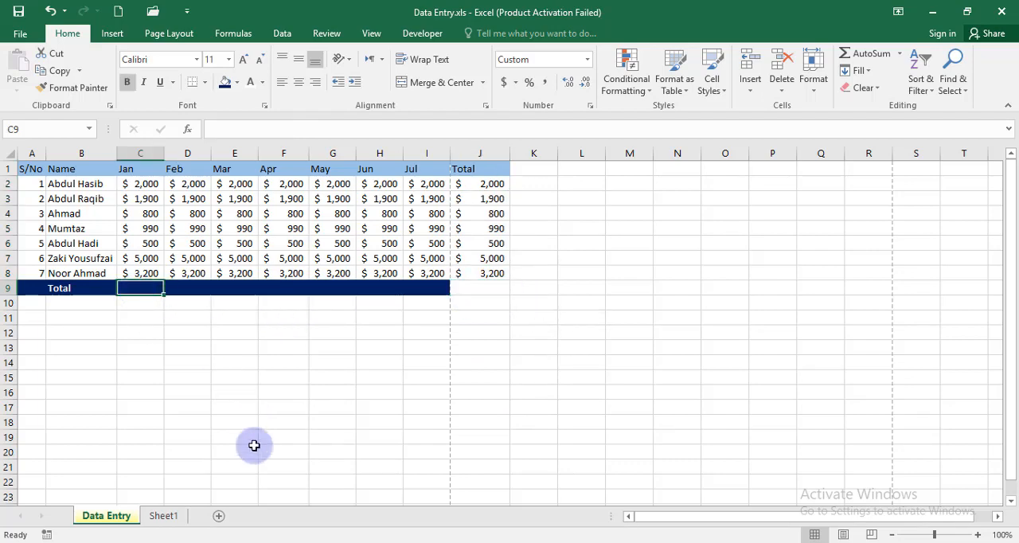
{"action": "type", "text": "=averag"}
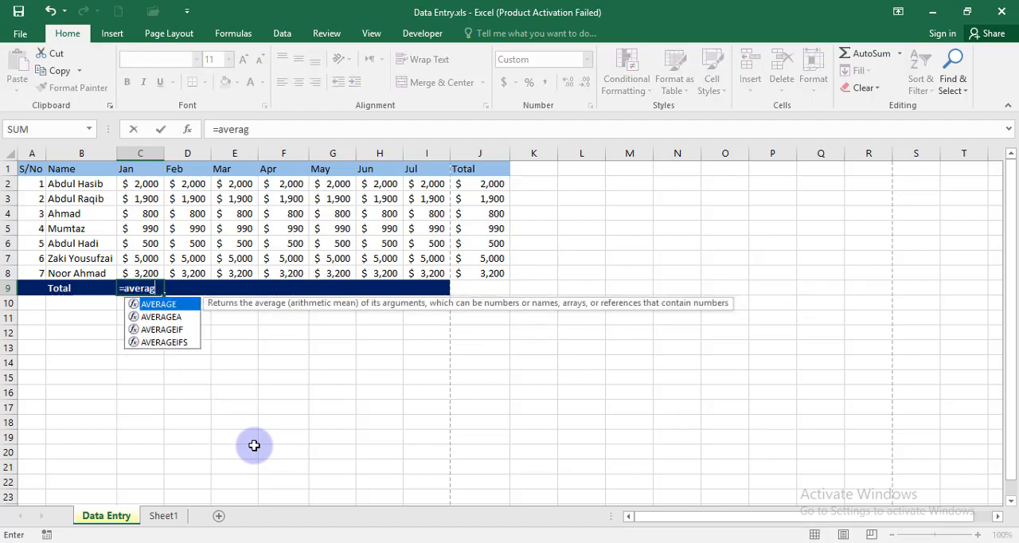
{"action": "type", "text": "e("}
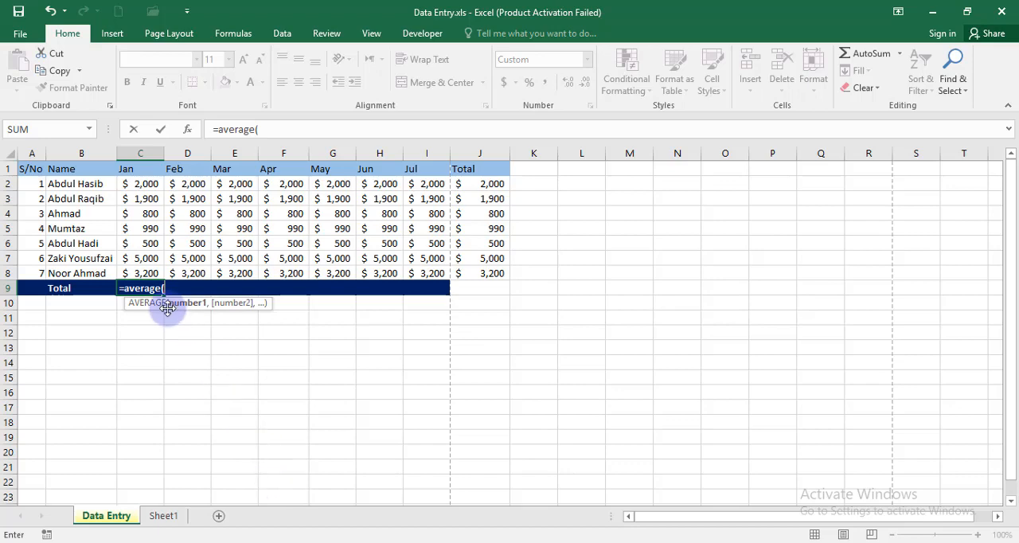
{"action": "left_click_drag", "start_coordinate": [150, 184], "coordinate": [150, 274]}
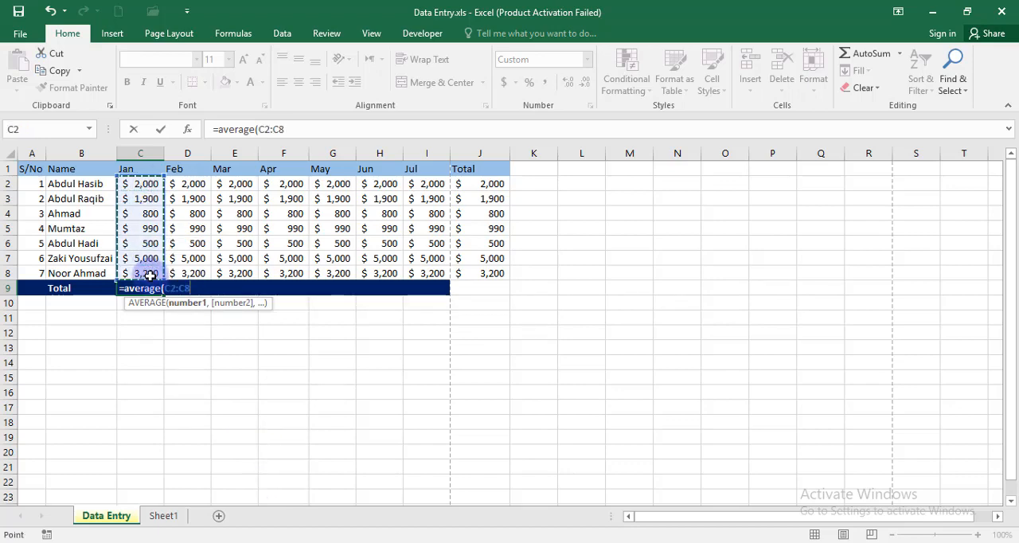
{"action": "key", "text": "Return"}
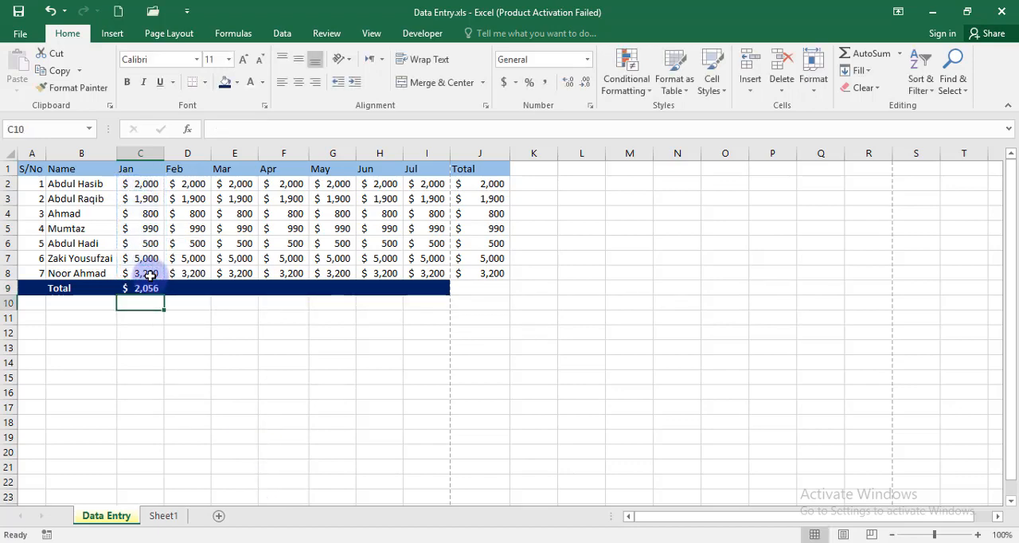
Step: Fill the average formula from C9 across the Total row through J9
{"action": "left_click", "coordinate": [144, 290]}
{"action": "left_click_drag", "start_coordinate": [163, 295], "coordinate": [443, 300]}
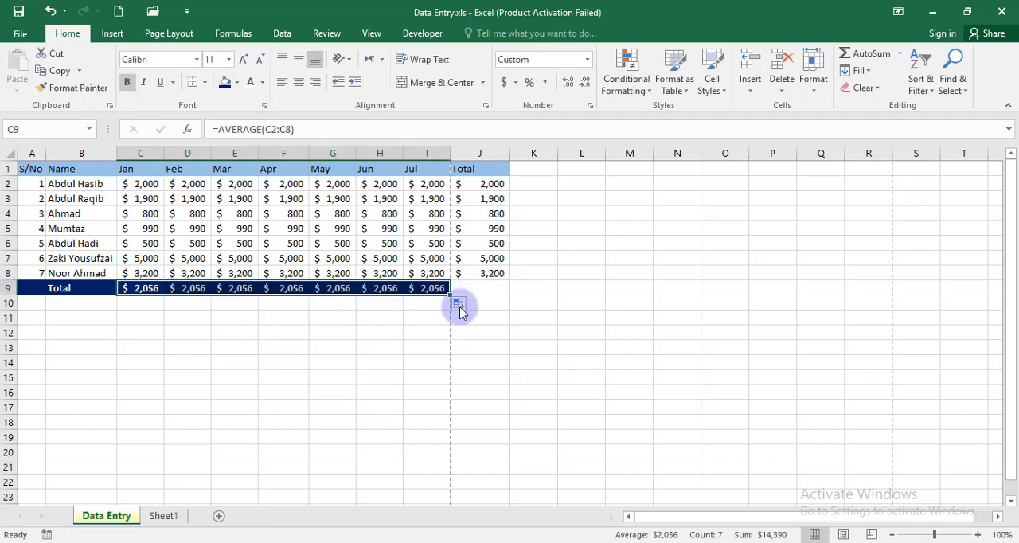
{"action": "left_click_drag", "start_coordinate": [451, 296], "coordinate": [497, 286]}
{"action": "left_click", "coordinate": [430, 399]}
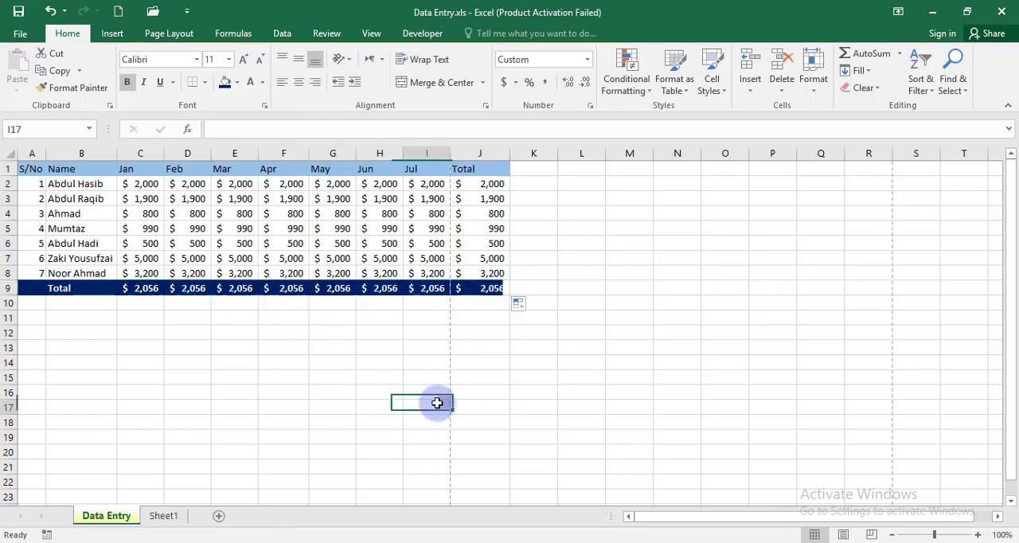
{"action": "left_click", "coordinate": [279, 376]}
Step: Enter the formula =SUM(C2:C8) in C10 below the Jan column
{"action": "left_click", "coordinate": [144, 303]}
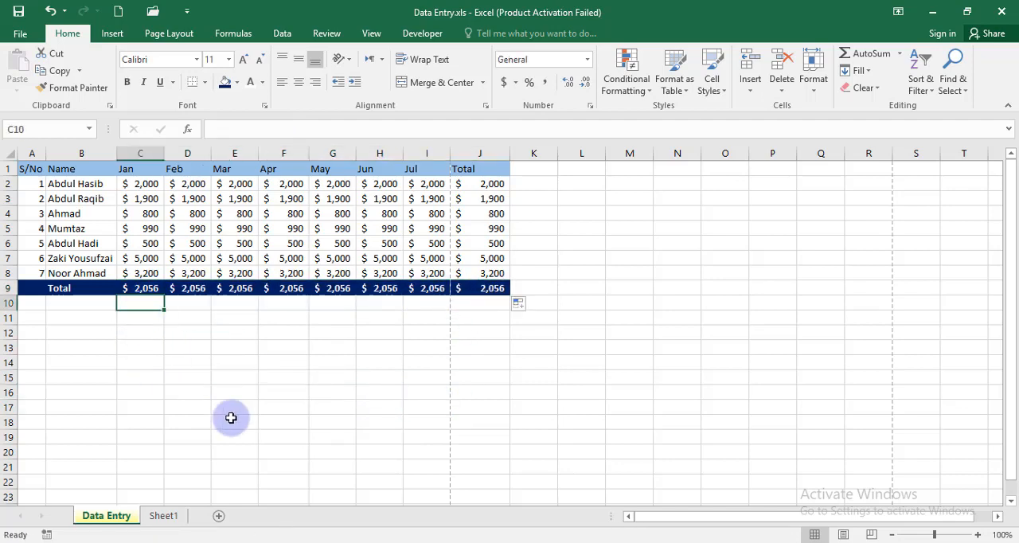
{"action": "type", "text": "=sum("}
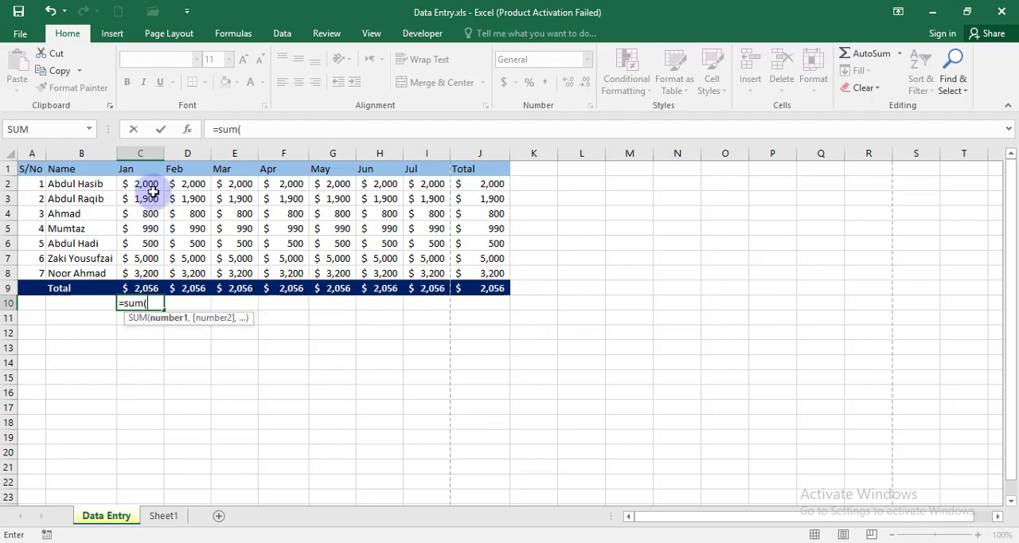
{"action": "left_click_drag", "start_coordinate": [143, 184], "coordinate": [145, 275]}
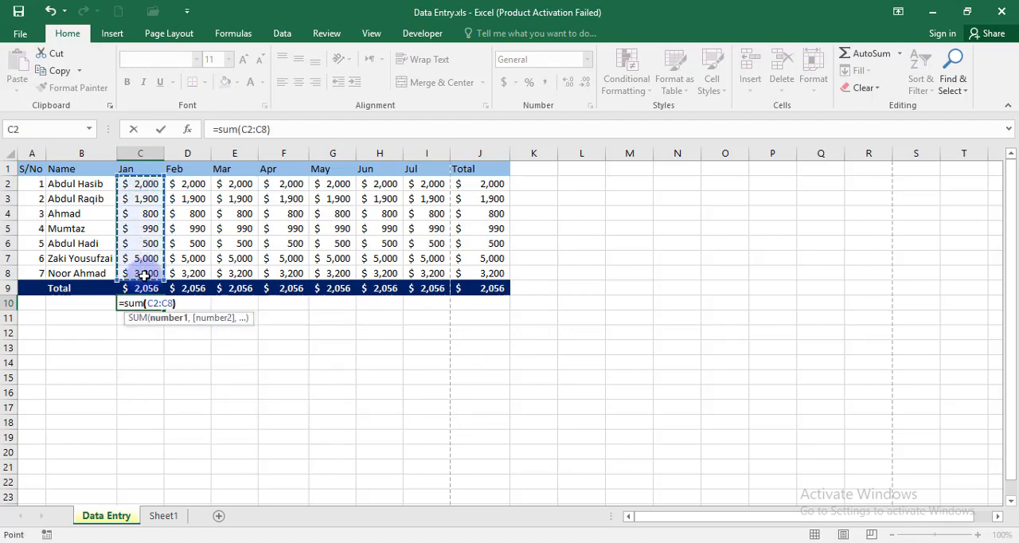
{"action": "key", "text": "Return"}
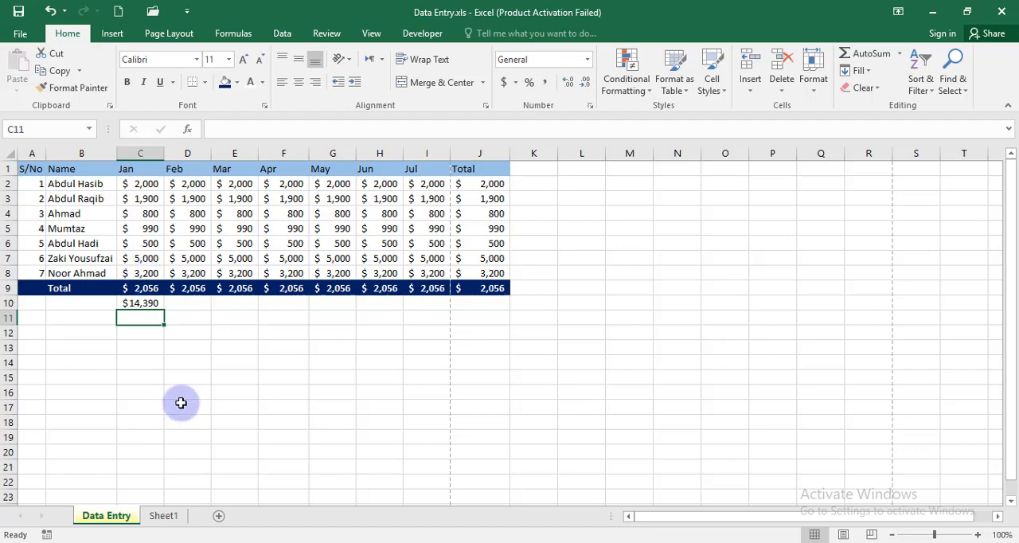
Step: Enter a COUNT formula for C2:C8 in C11
{"action": "type", "text": "=coun t"}
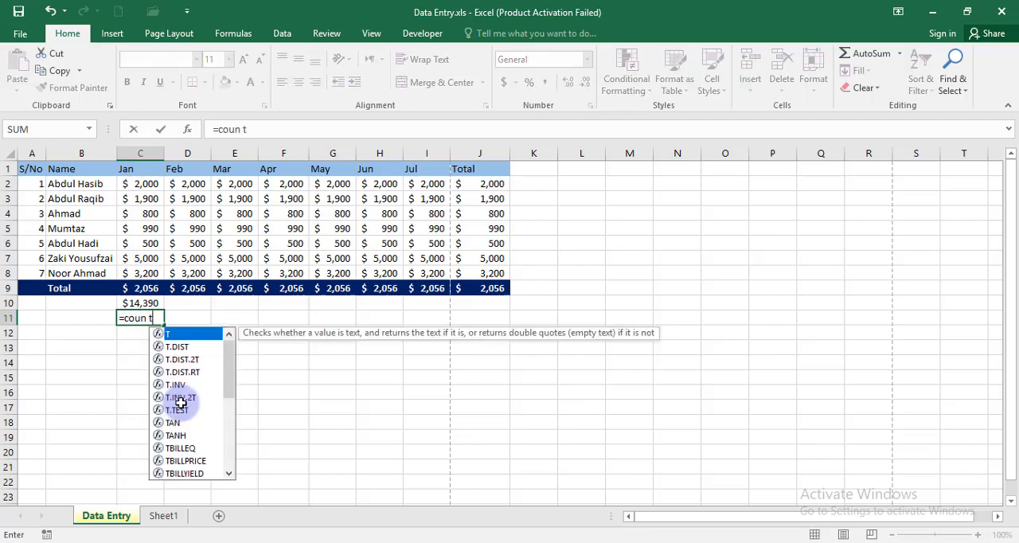
{"action": "type", "text": "("}
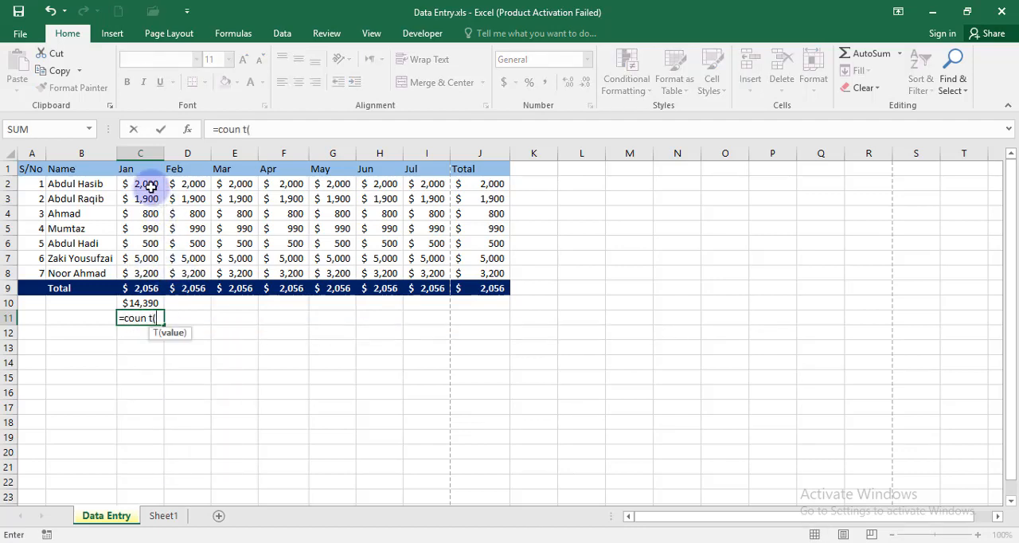
{"action": "left_click_drag", "start_coordinate": [150, 188], "coordinate": [154, 270]}
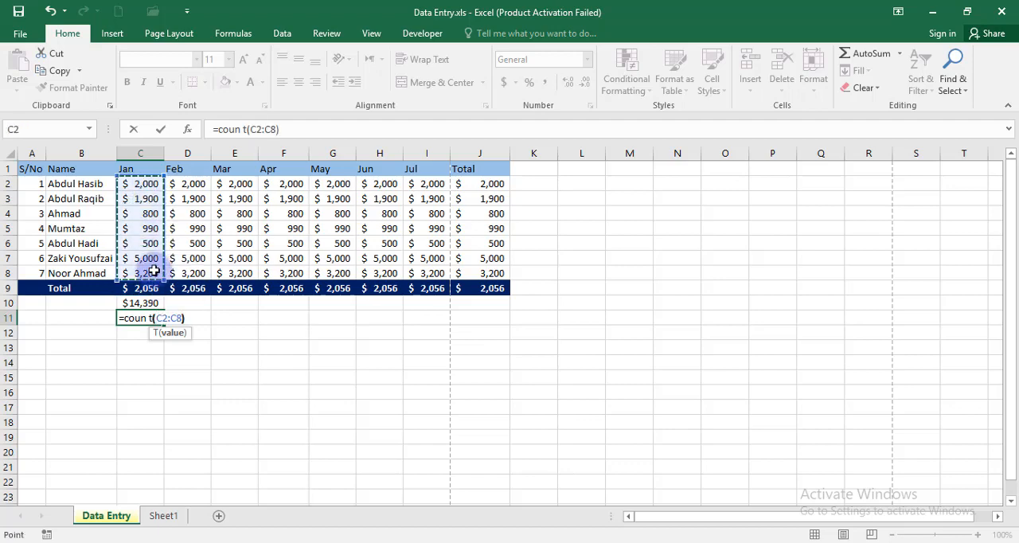
{"action": "key", "text": "Return"}
{"action": "left_click", "coordinate": [482, 335]}
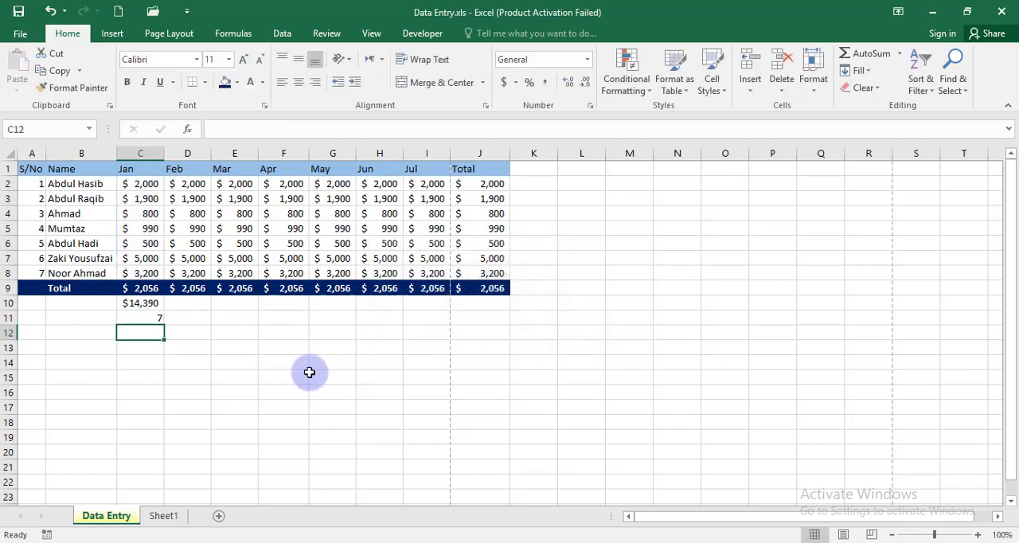
Step: Enter the formula =C10/C11 in C12 to divide the Jan sum by its count
{"action": "left_click_drag", "start_coordinate": [143, 303], "coordinate": [162, 326]}
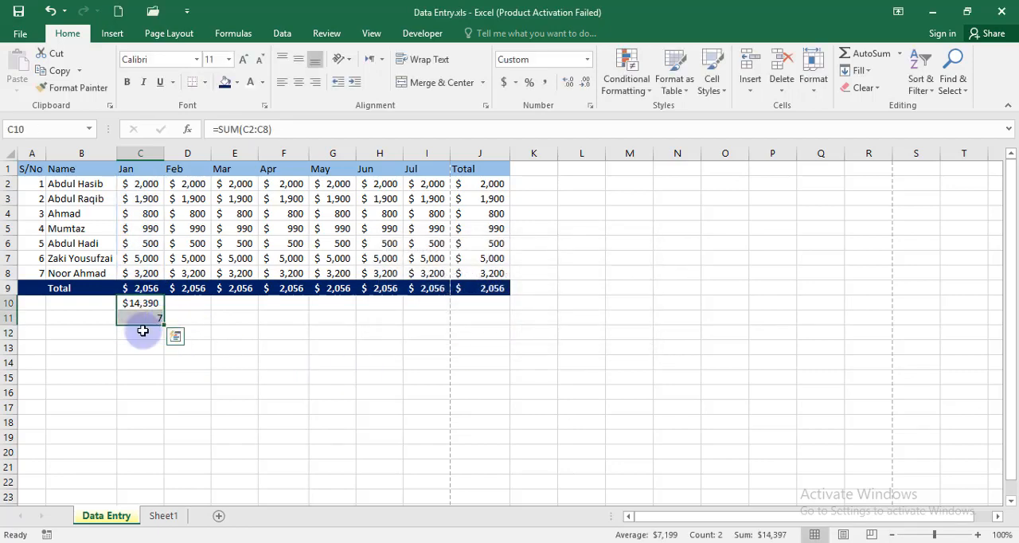
{"action": "left_click", "coordinate": [141, 331]}
{"action": "type", "text": "="}
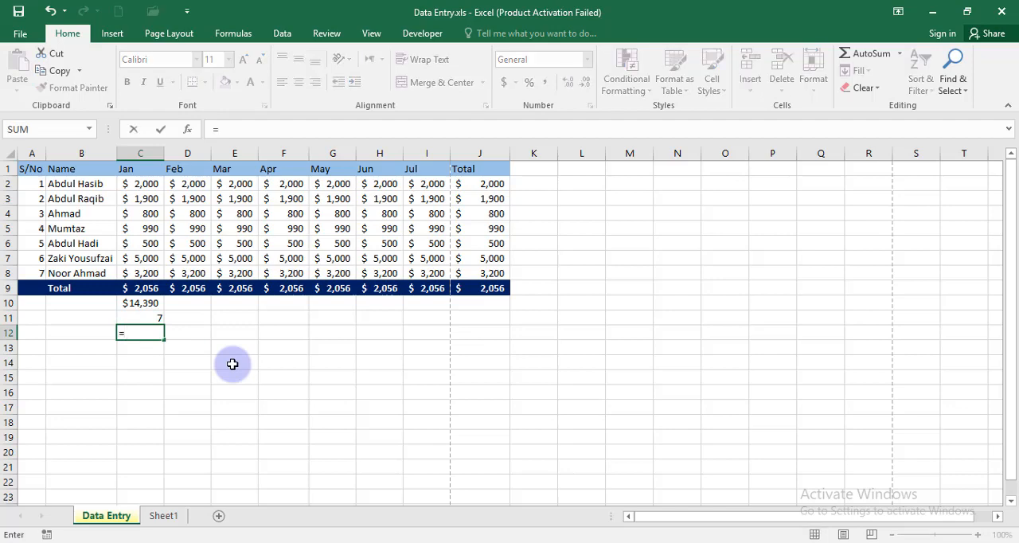
{"action": "left_click", "coordinate": [141, 306]}
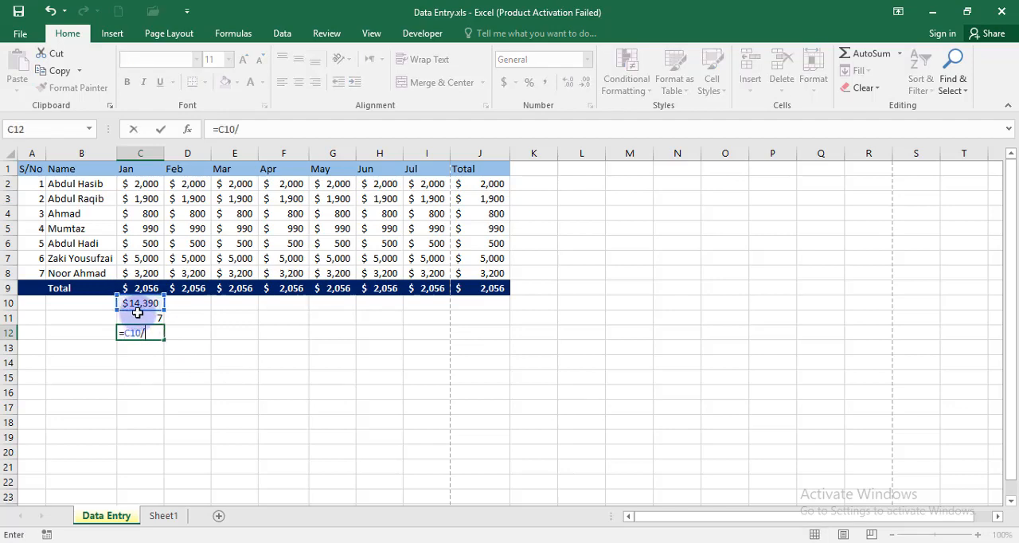
{"action": "key", "text": "Return"}
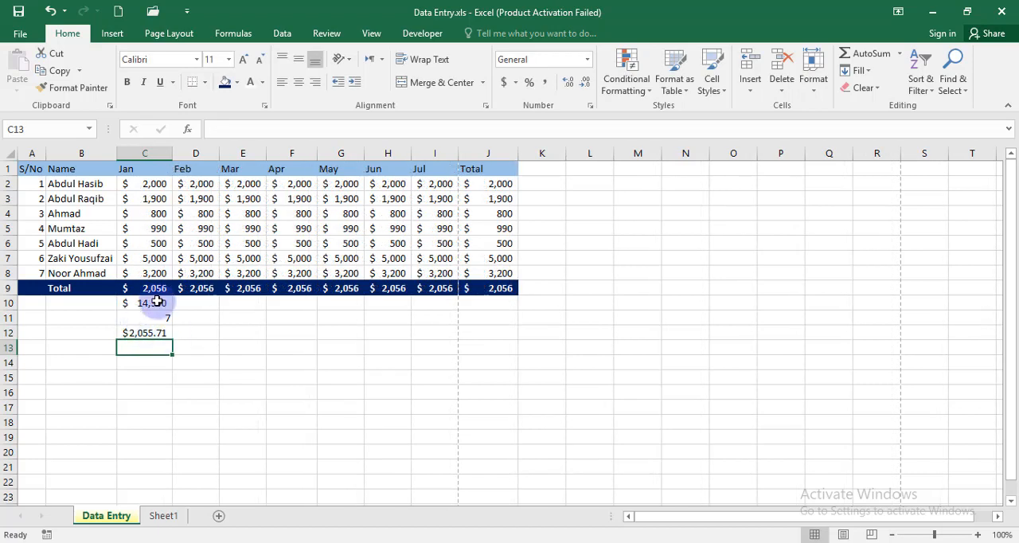
Step: Fill the formulas in C10:C12 across through column J and format the filled range with no decimal places
{"action": "left_click", "coordinate": [159, 306]}
{"action": "left_click_drag", "start_coordinate": [158, 307], "coordinate": [497, 339]}
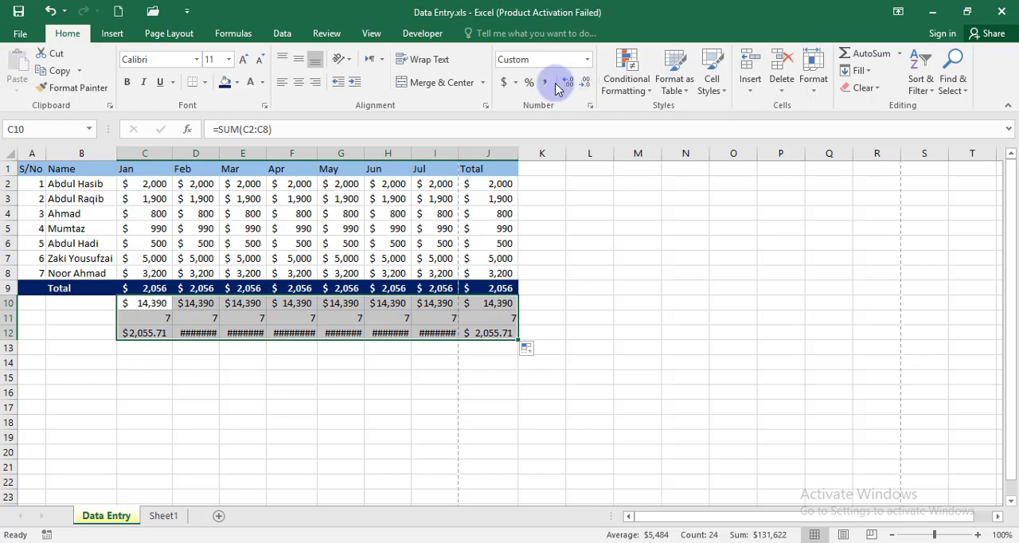
{"action": "left_click", "coordinate": [565, 84]}
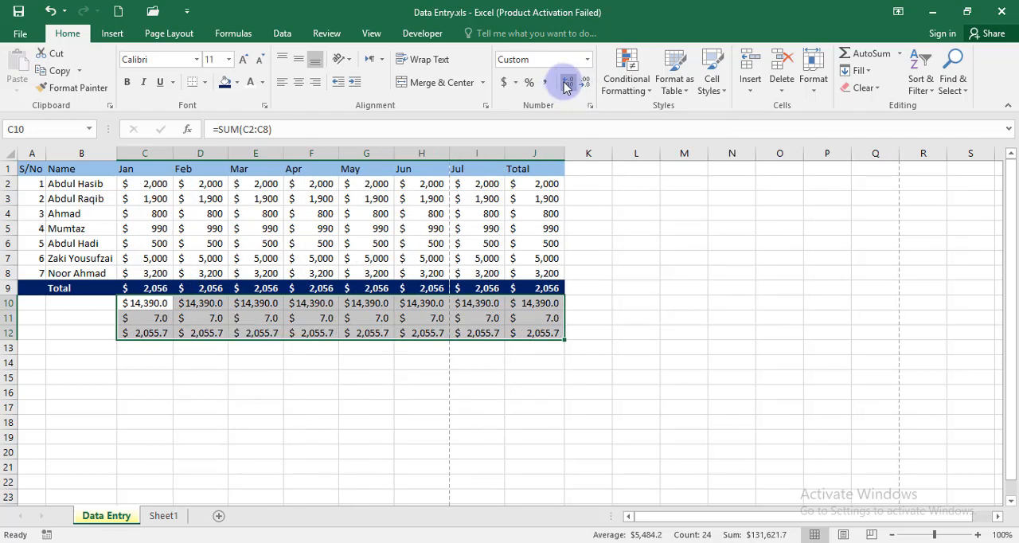
{"action": "left_click", "coordinate": [587, 84]}
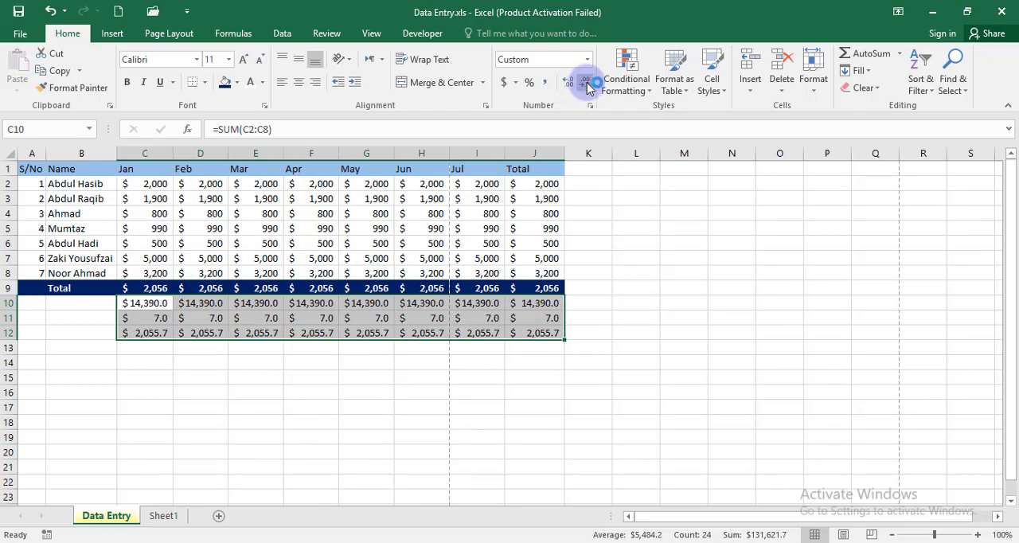
{"action": "left_click", "coordinate": [296, 390]}
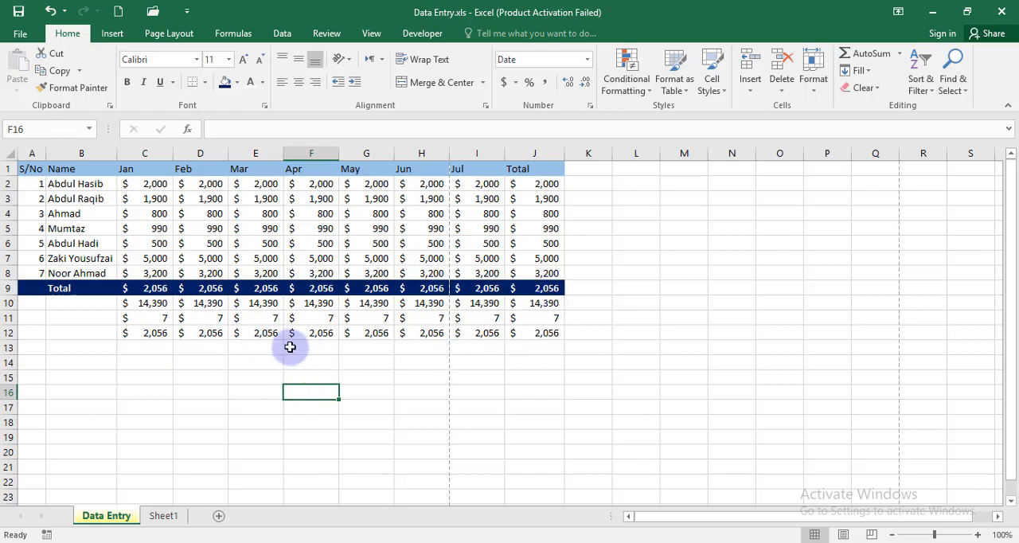
Step: Review the sum, count and division formulas in C10, C11 and C12 against the Jan amounts in C2:C8
{"action": "left_click", "coordinate": [264, 333]}
{"action": "left_click", "coordinate": [149, 299]}
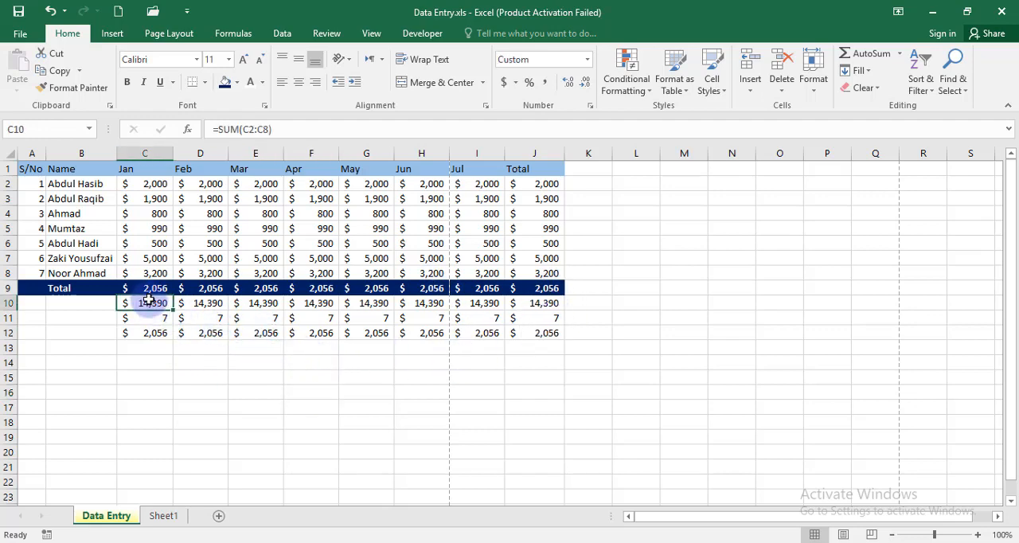
{"action": "left_click_drag", "start_coordinate": [142, 182], "coordinate": [156, 274]}
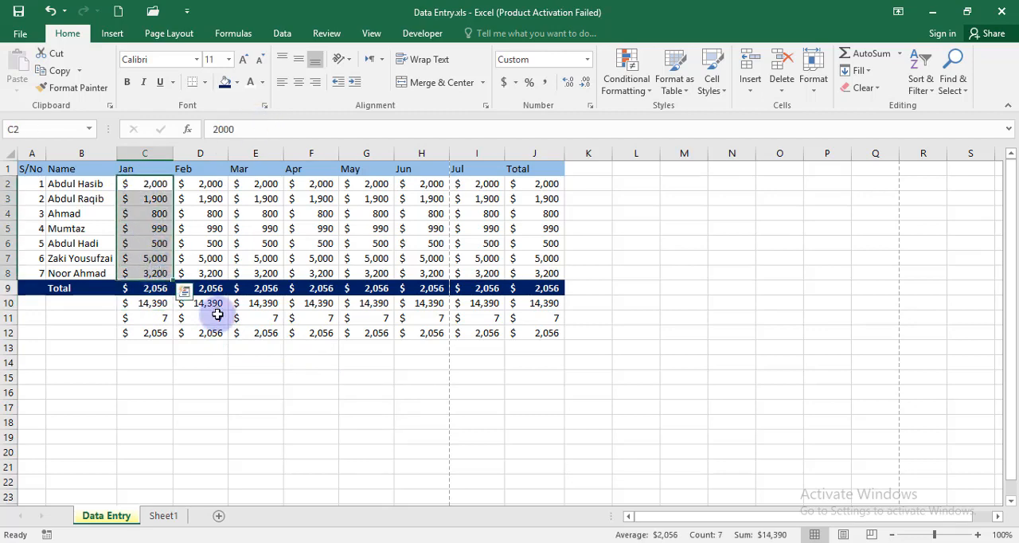
{"action": "left_click", "coordinate": [154, 319]}
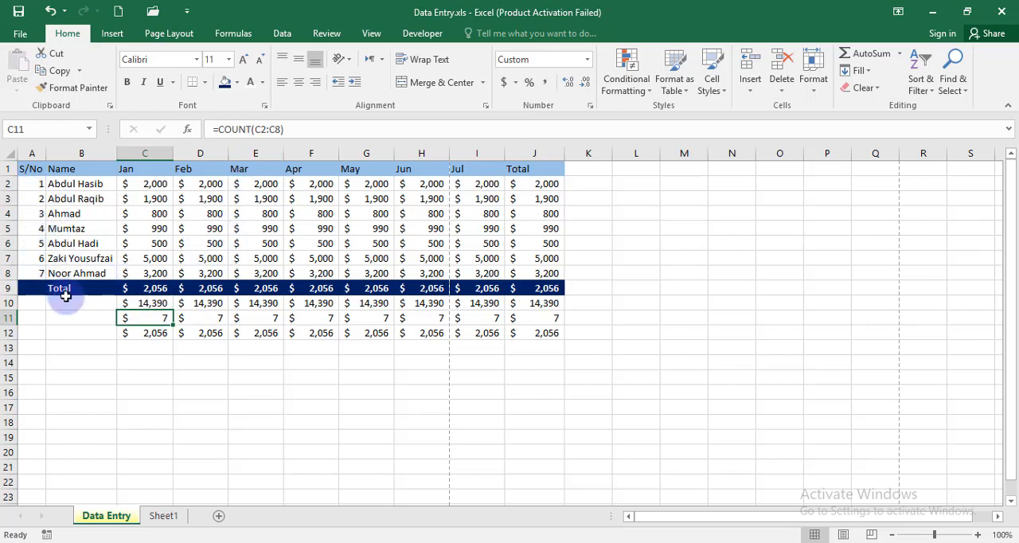
{"action": "left_click", "coordinate": [146, 302]}
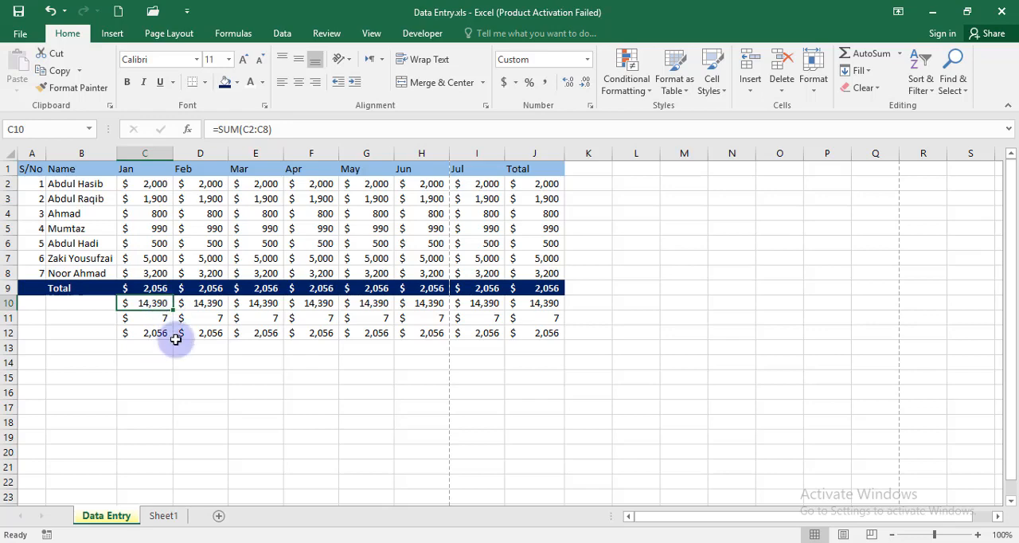
{"action": "left_click", "coordinate": [168, 336]}
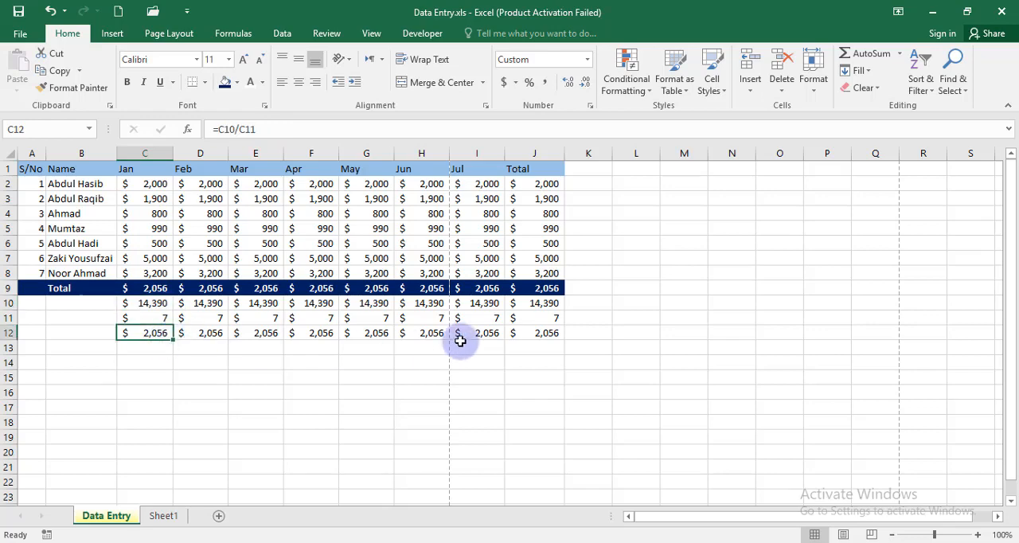